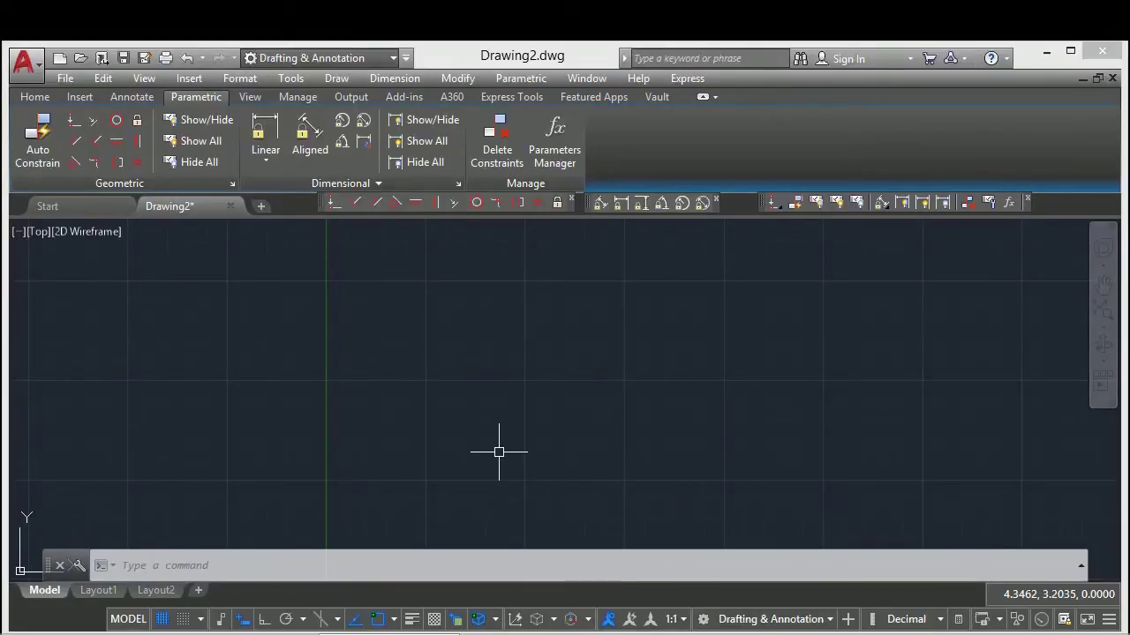
Step: Open Constraint Settings with CONSTRAINT, view the Dimensional options, and close without changes
{"action": "left_click", "coordinate": [561, 352]}
{"action": "left_click", "coordinate": [442, 426]}
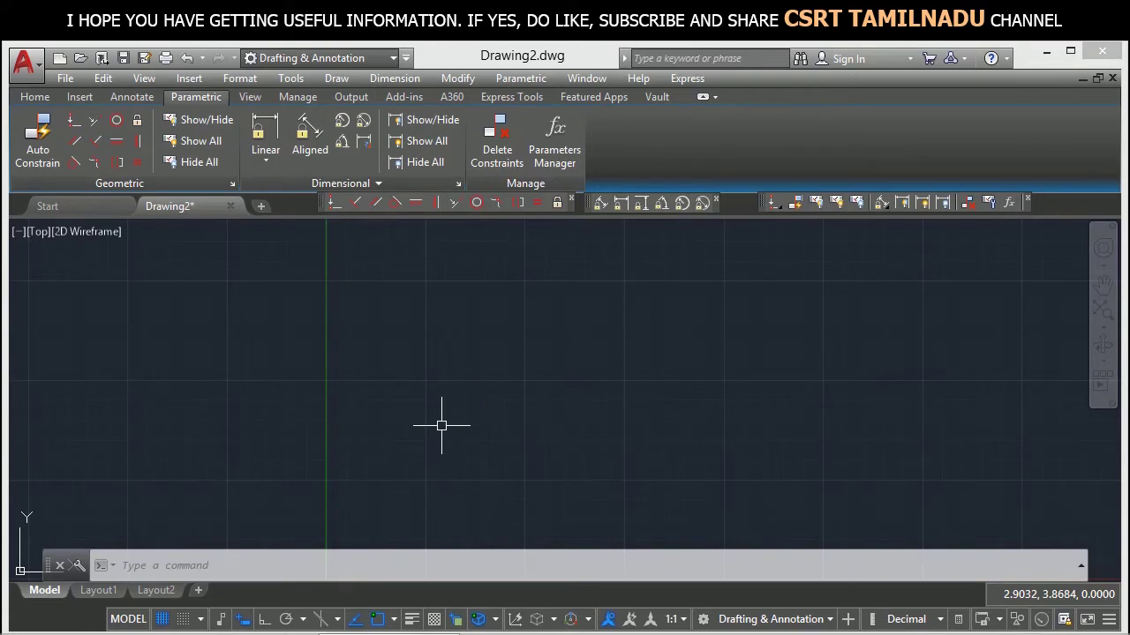
{"action": "type", "text": "CONSTRA"}
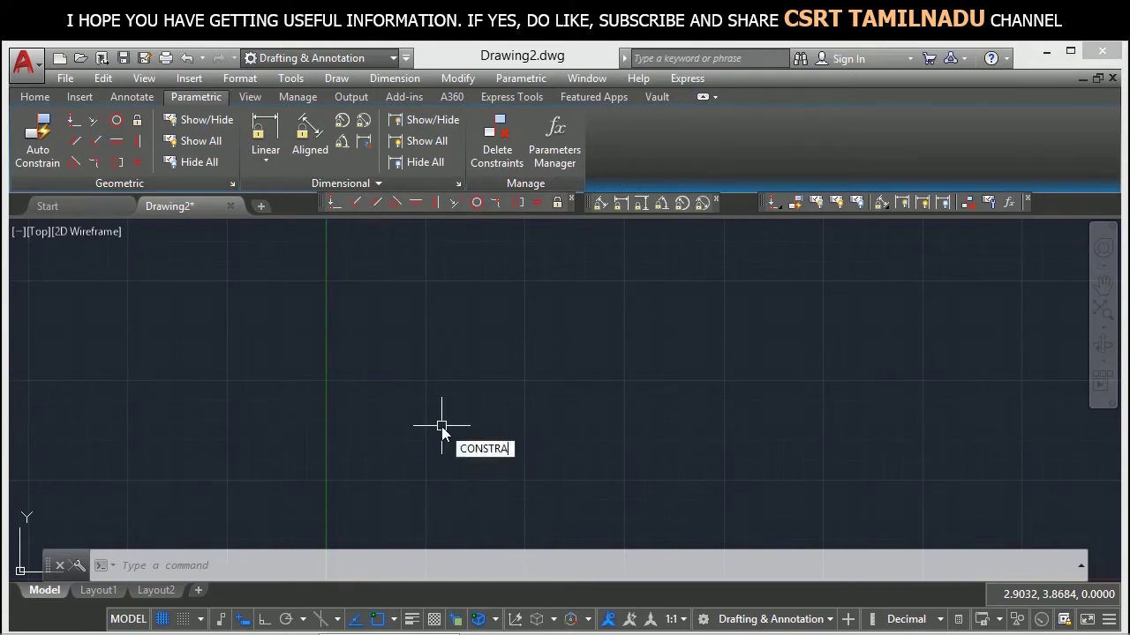
{"action": "type", "text": "INTS"}
{"action": "key", "text": "Return"}
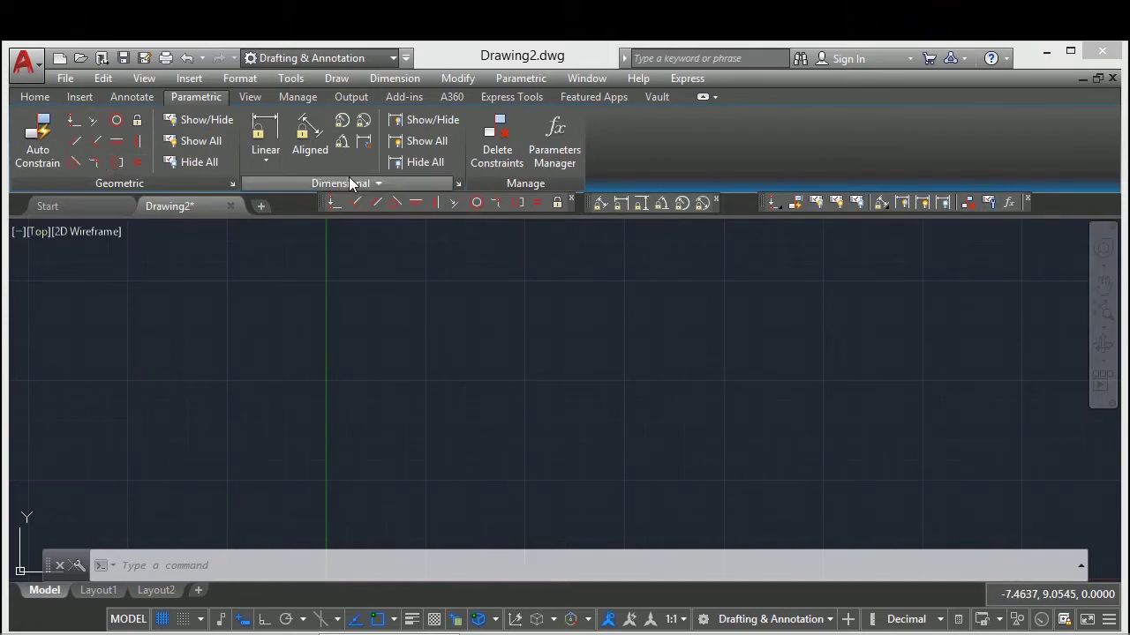
{"action": "left_click", "coordinate": [458, 184]}
{"action": "left_click", "coordinate": [404, 470]}
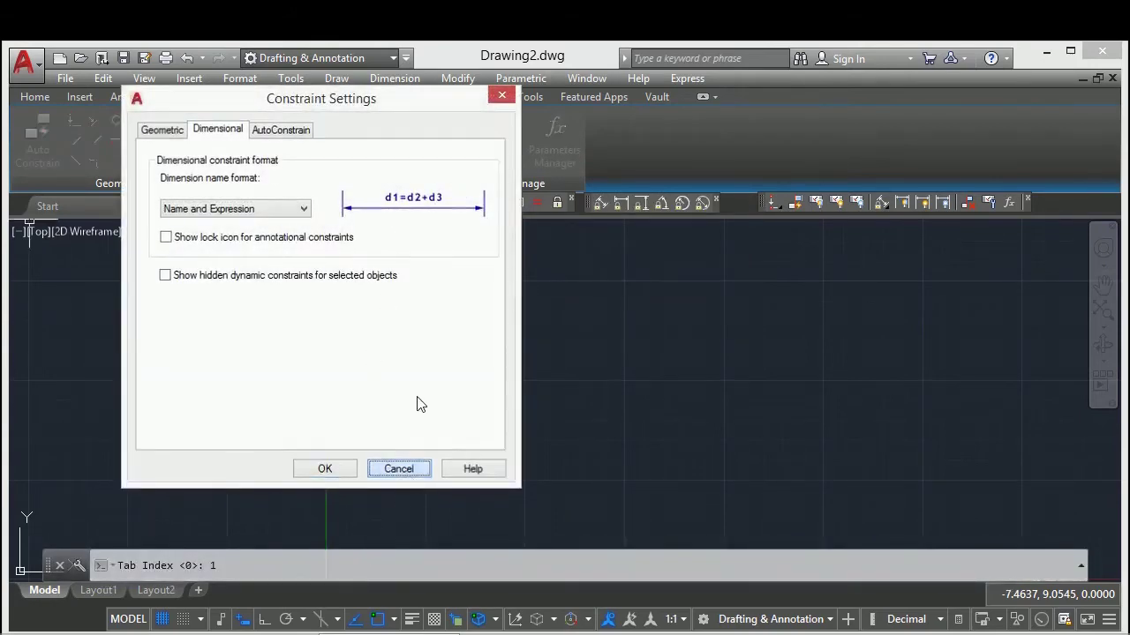
Step: Reopen Constraint Settings from the Parametric panel and try Infer geometric constraints, leaving it off
{"action": "left_click", "coordinate": [511, 81]}
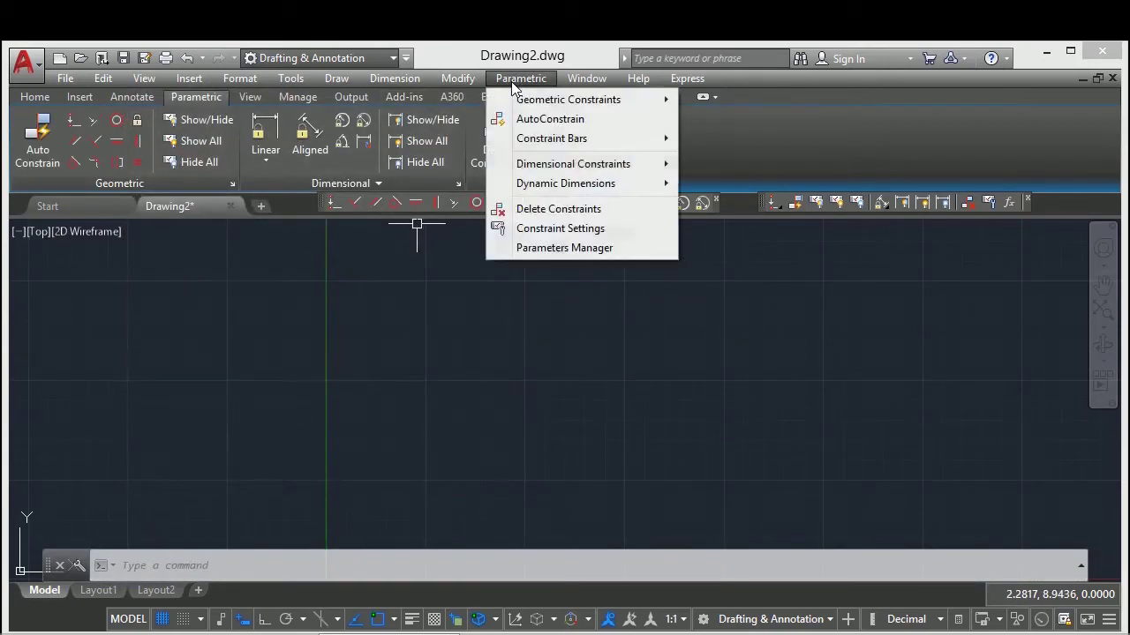
{"action": "left_click", "coordinate": [543, 231]}
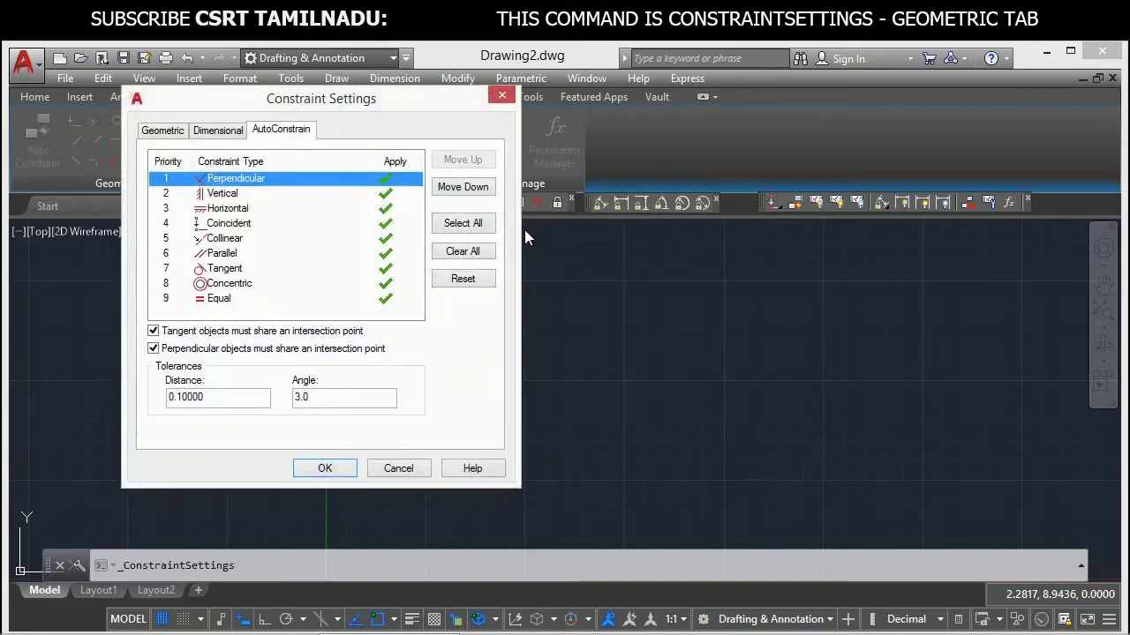
{"action": "left_click_drag", "start_coordinate": [320, 99], "coordinate": [515, 112]}
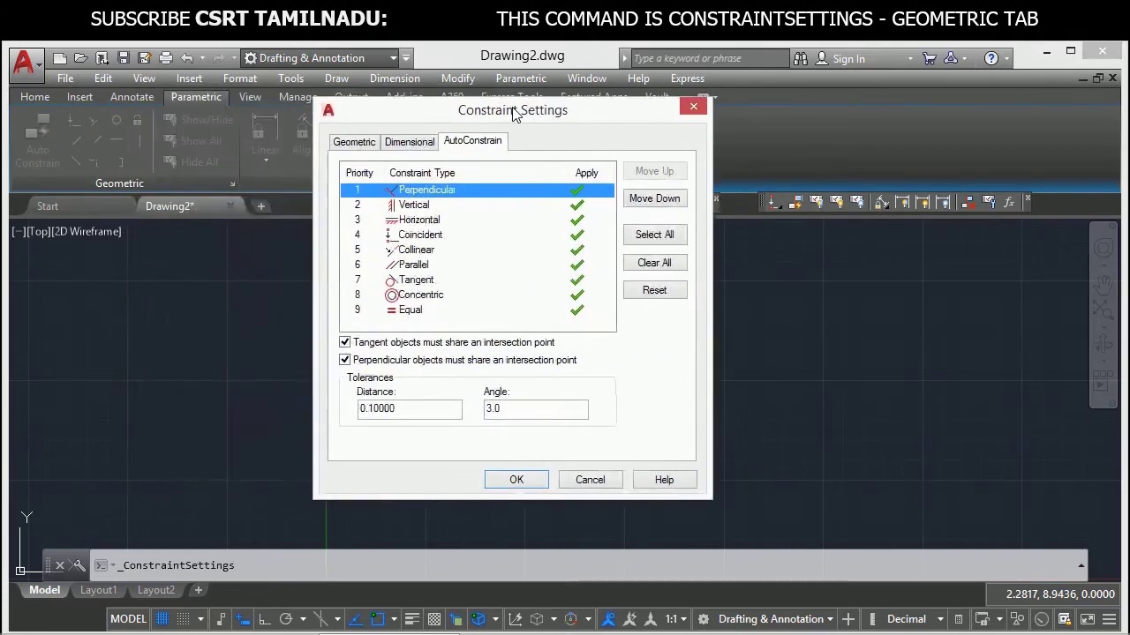
{"action": "left_click", "coordinate": [368, 146]}
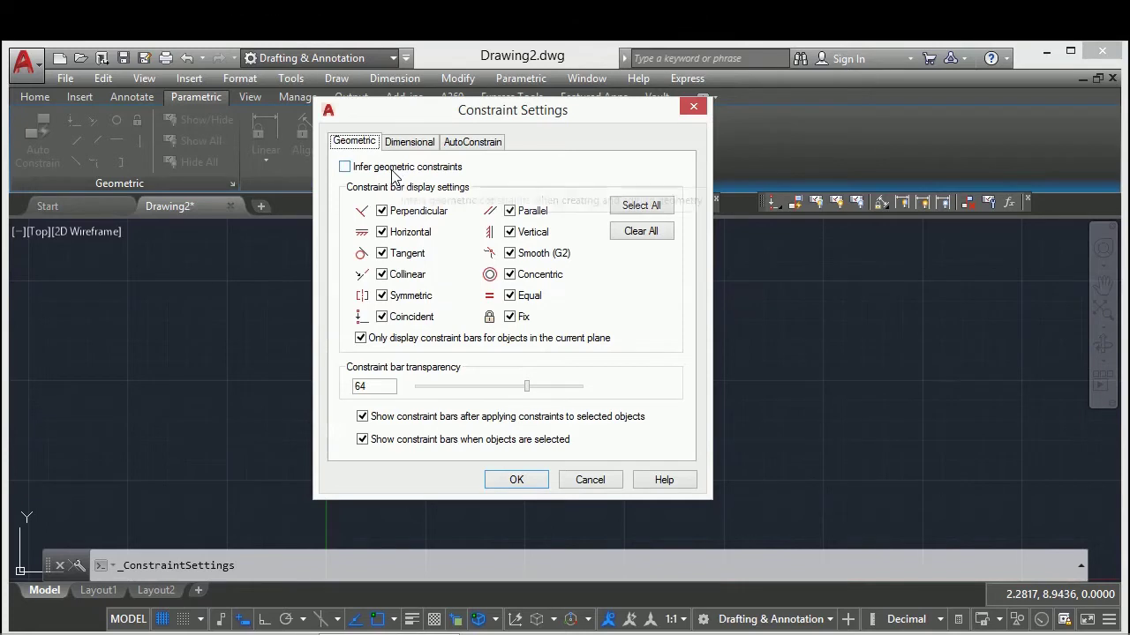
{"action": "left_click", "coordinate": [394, 173]}
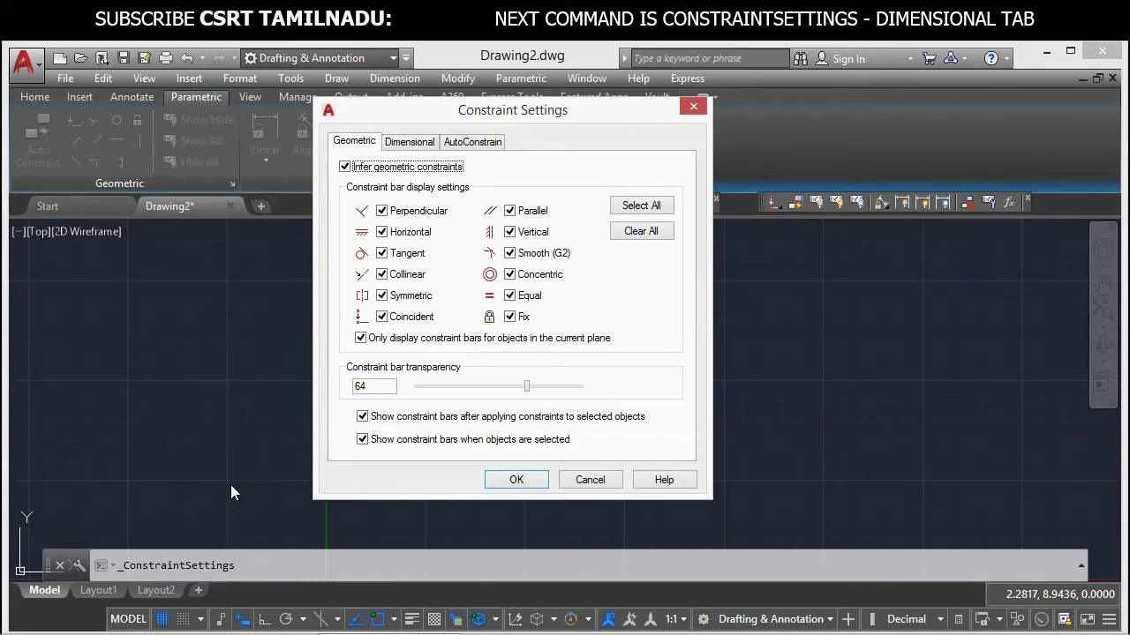
{"action": "left_click", "coordinate": [394, 167]}
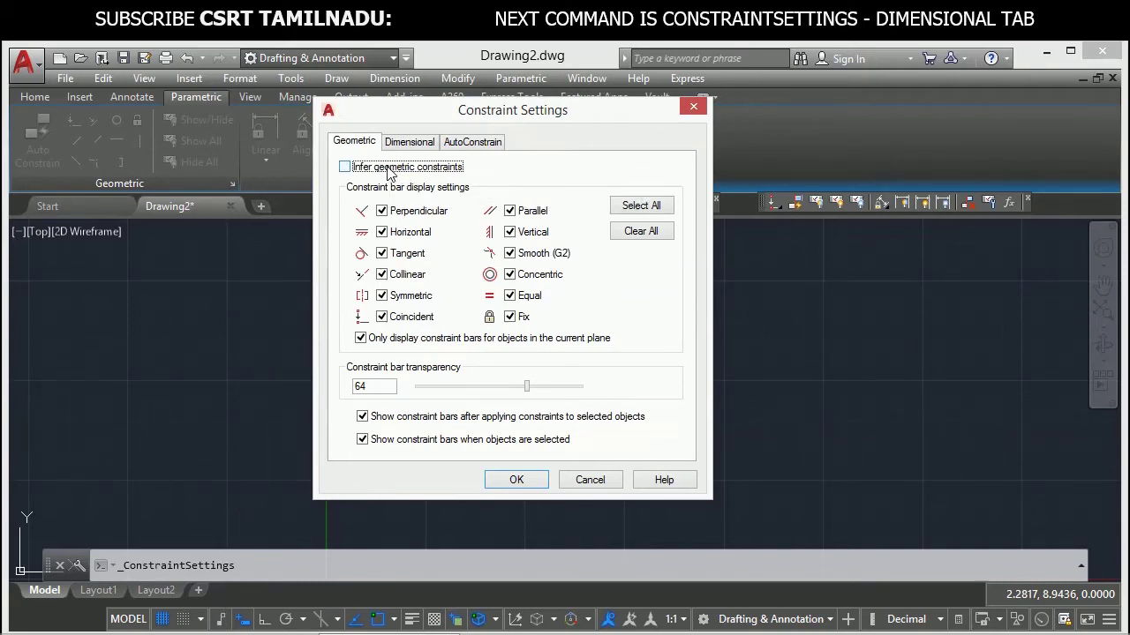
{"action": "left_click", "coordinate": [516, 481]}
Step: Draw a first, unconstrained rectangle with REC
{"action": "type", "text": "RE"}
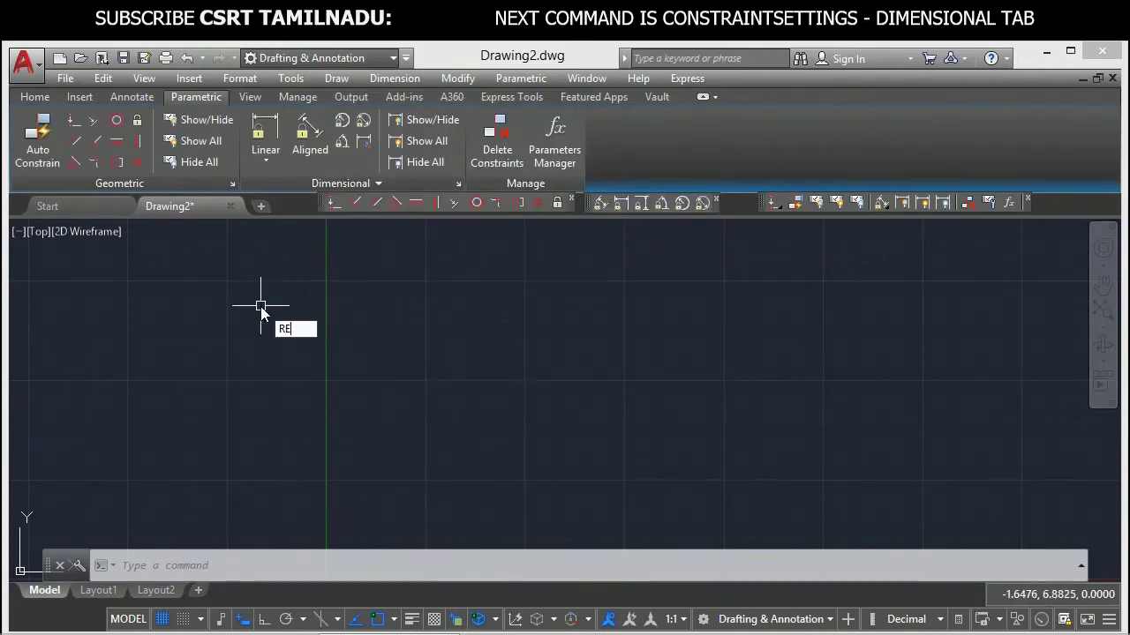
{"action": "type", "text": "C"}
{"action": "key", "text": "Return"}
{"action": "left_click", "coordinate": [260, 306]}
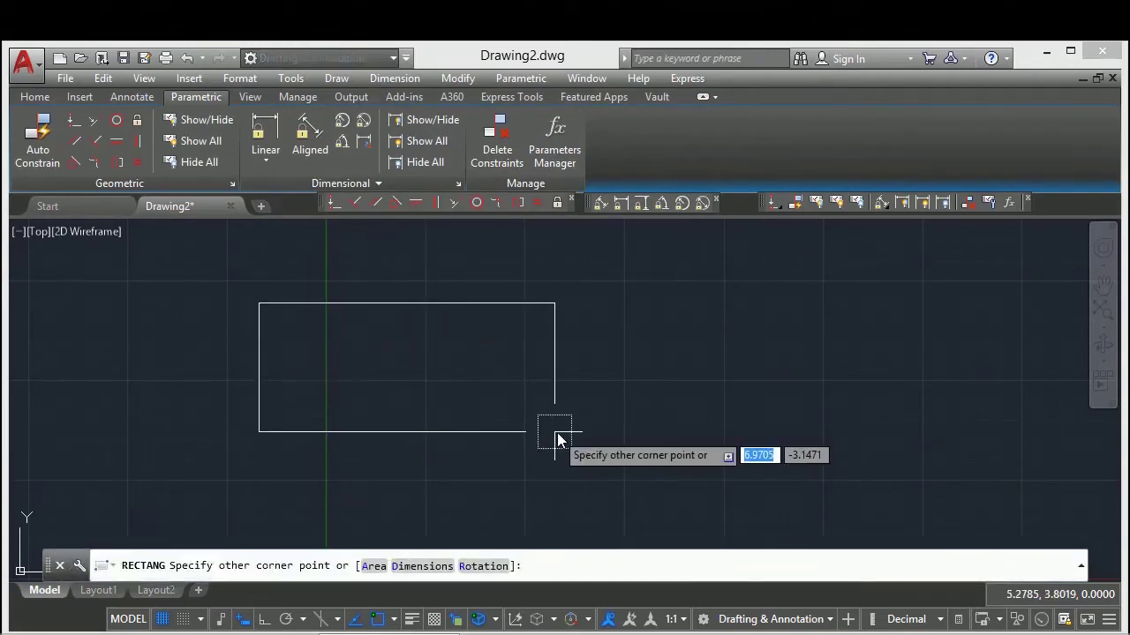
{"action": "left_click", "coordinate": [594, 413]}
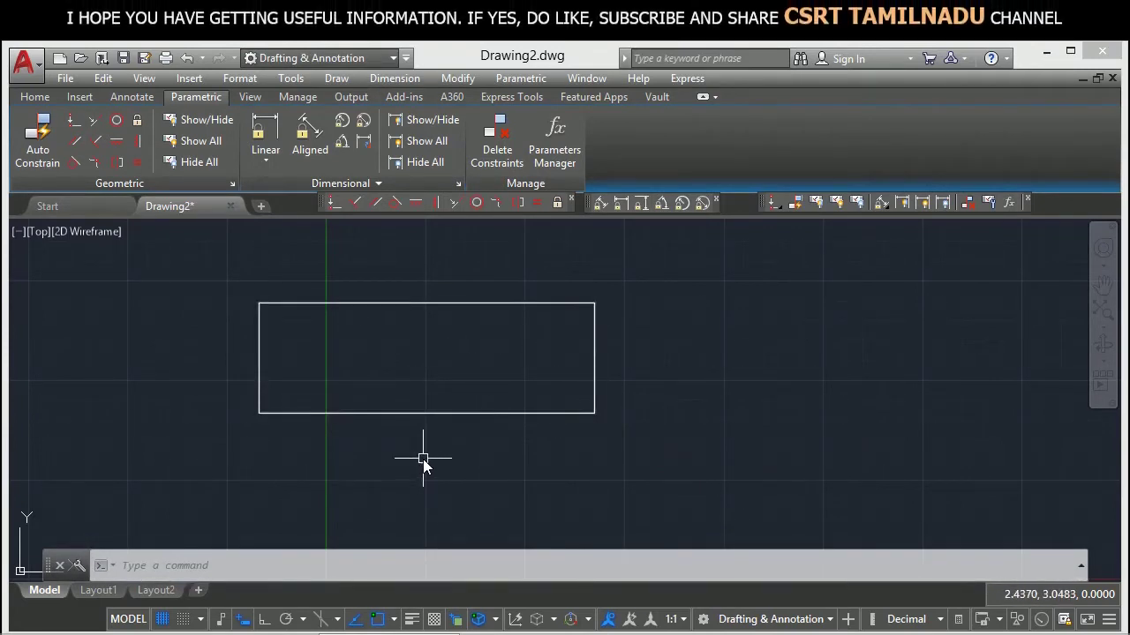
Step: Turn on Infer geometric constraints in Constraint Settings
{"action": "type", "text": "CONSTRAINTSETTINGS"}
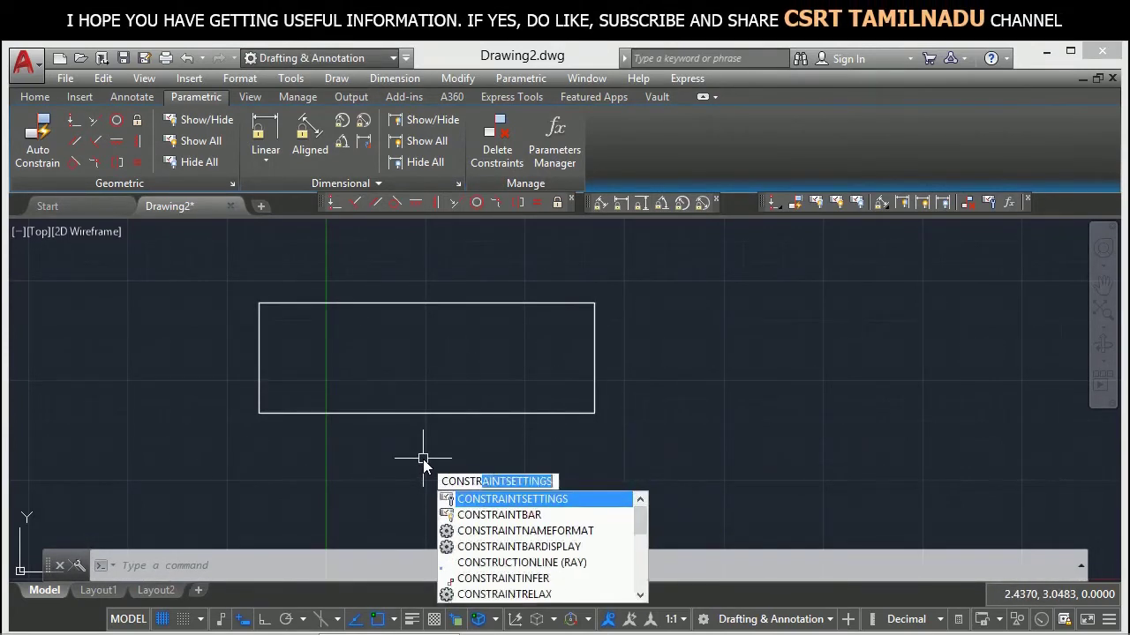
{"action": "key", "text": "Return"}
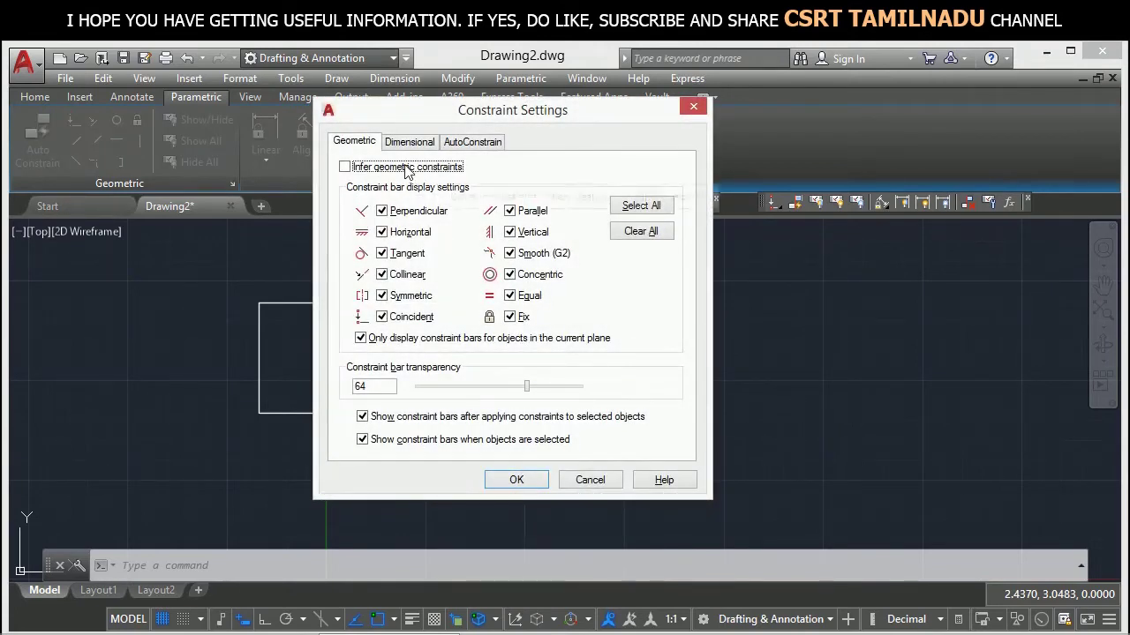
{"action": "left_click", "coordinate": [407, 171]}
{"action": "left_click", "coordinate": [516, 480]}
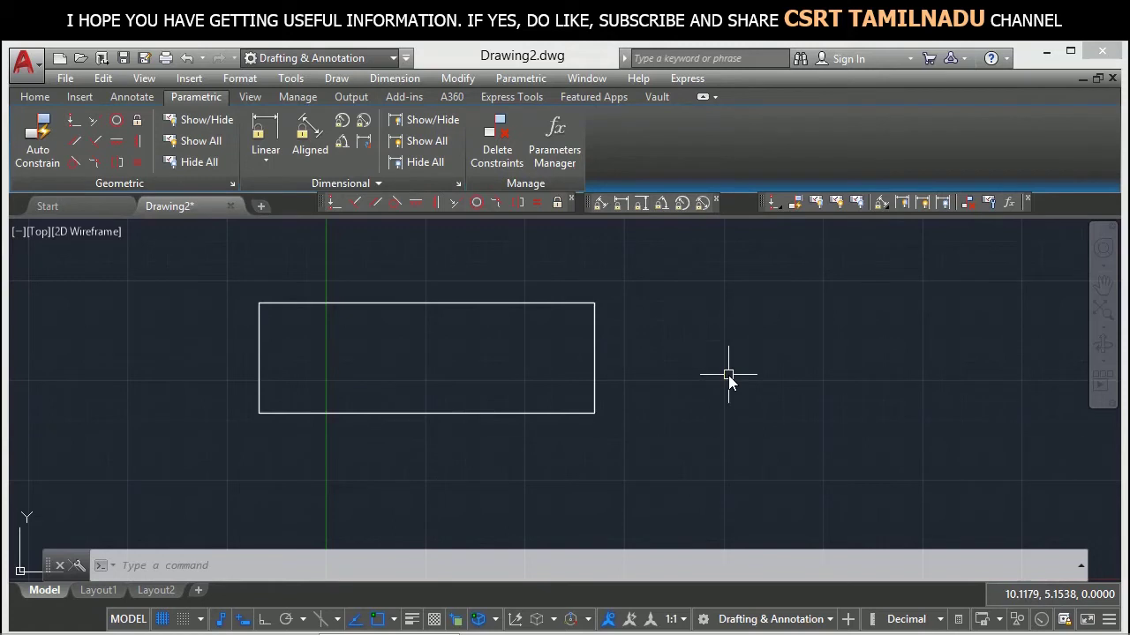
Step: Draw a second rectangle to the right that gets inferred parallel constraints
{"action": "type", "text": "rec"}
{"action": "key", "text": "Return"}
{"action": "left_click", "coordinate": [734, 322]}
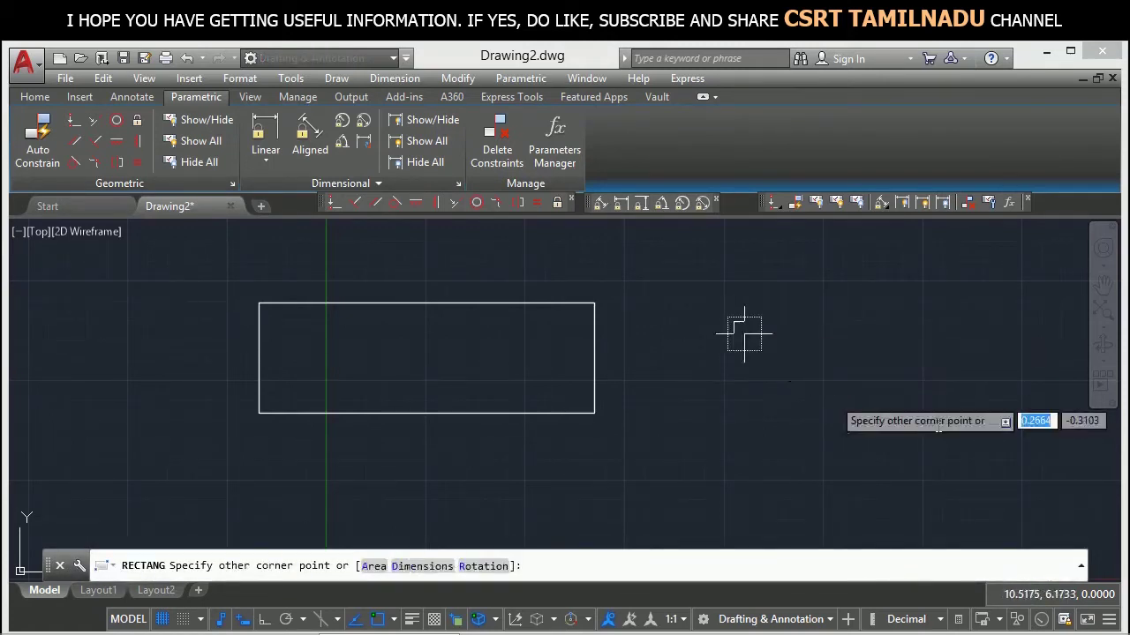
{"action": "left_click", "coordinate": [952, 424]}
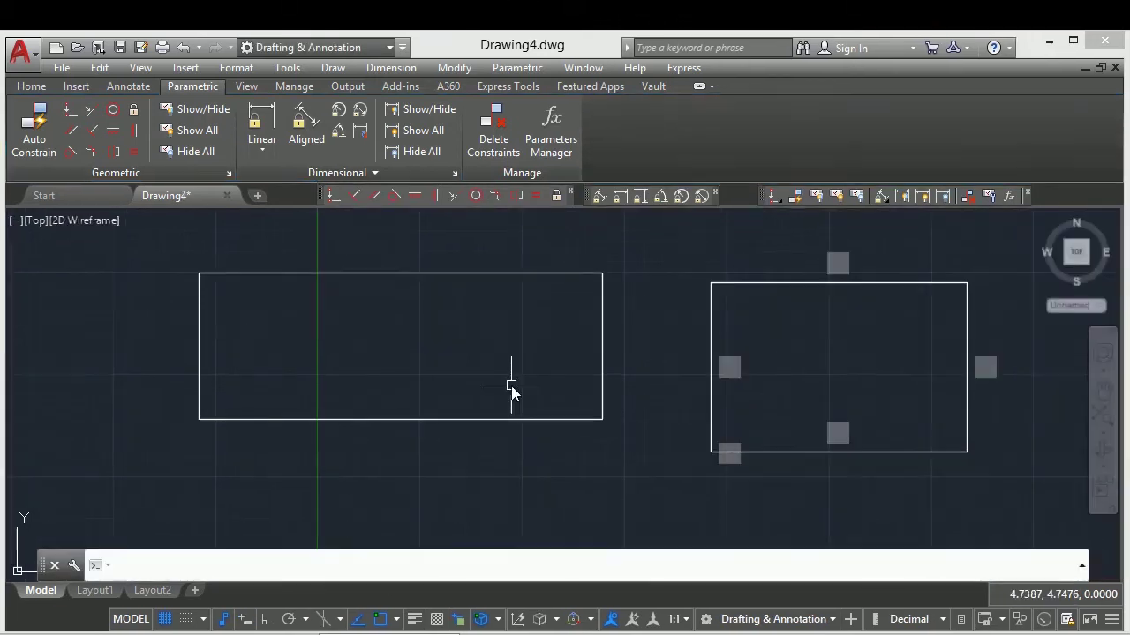
Step: Turn off Infer geometric constraints in Constraint Settings
{"action": "type", "text": "cos"}
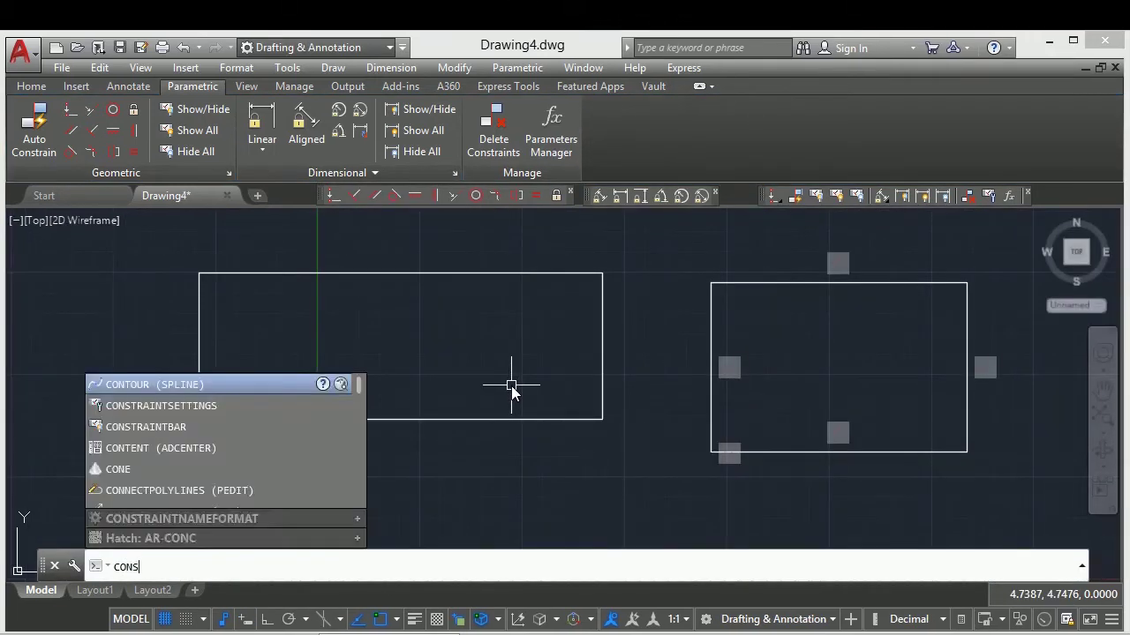
{"action": "type", "text": "trNTS"}
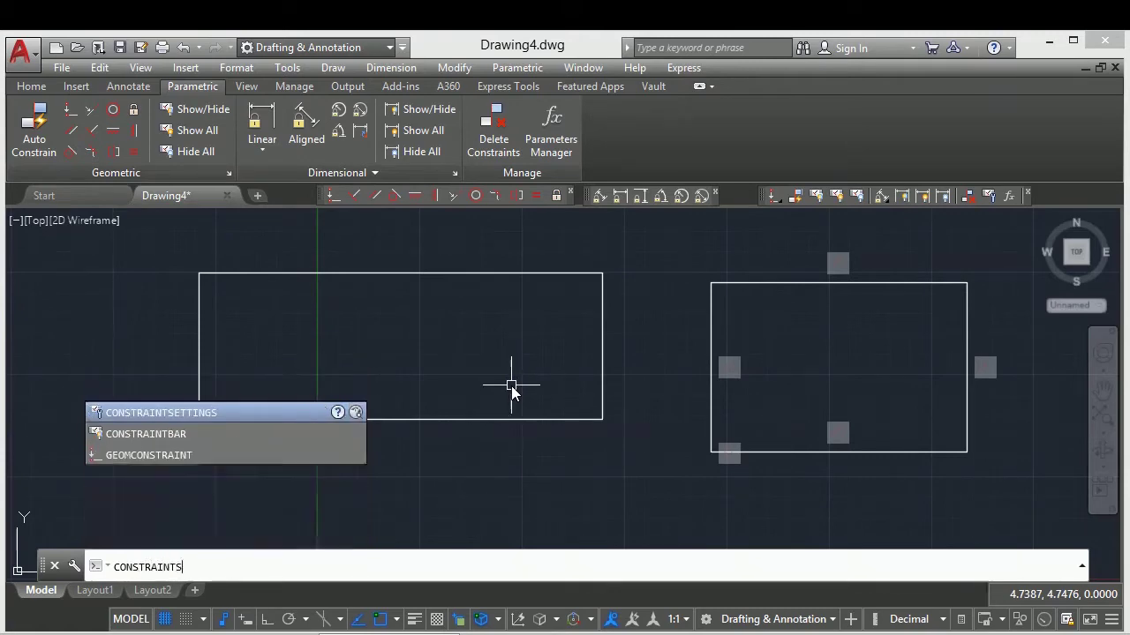
{"action": "key", "text": "Return"}
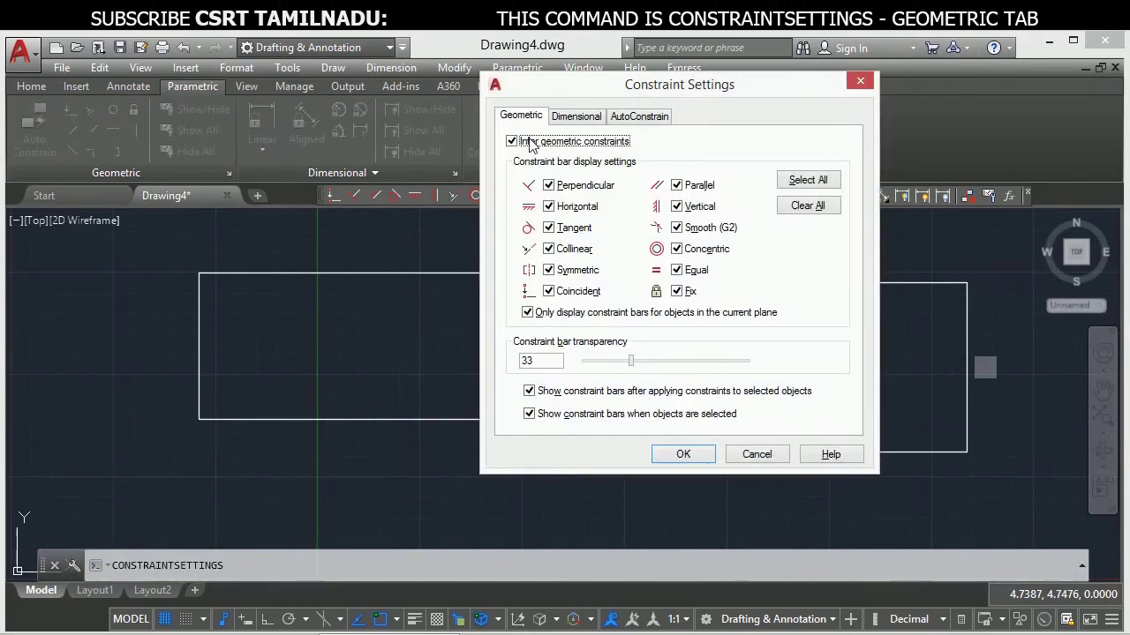
{"action": "left_click", "coordinate": [530, 144]}
{"action": "left_click", "coordinate": [684, 455]}
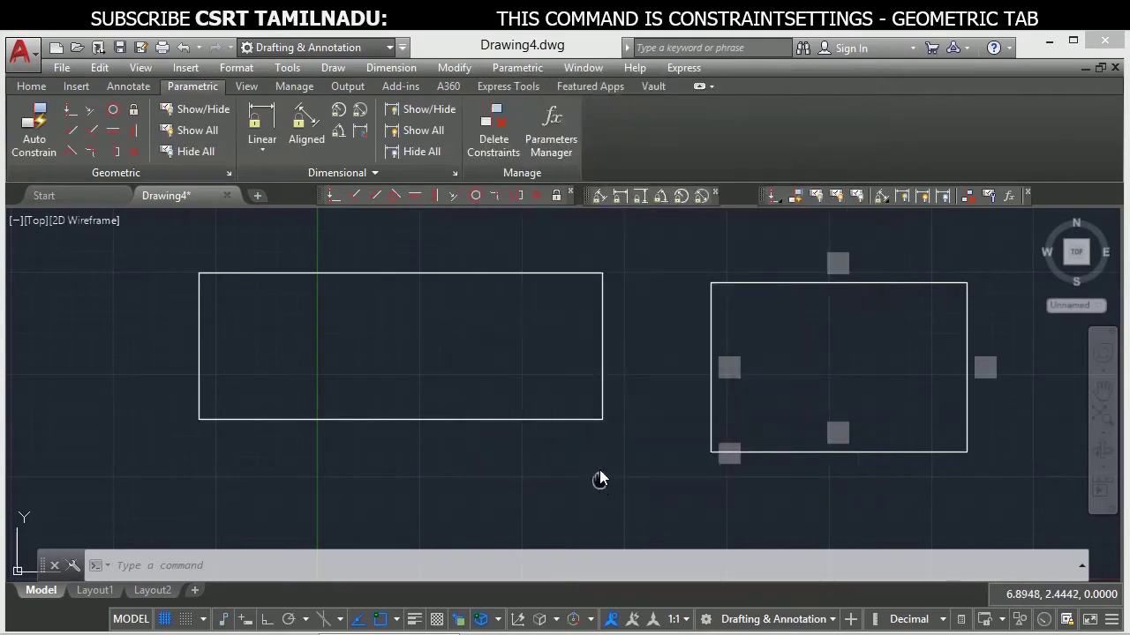
Step: Draw a small unconstrained rectangle in free space below, then reopen Constraint Settings
{"action": "middle_click_drag", "start_coordinate": [600, 476], "coordinate": [672, 274]}
{"action": "type", "text": "rec"}
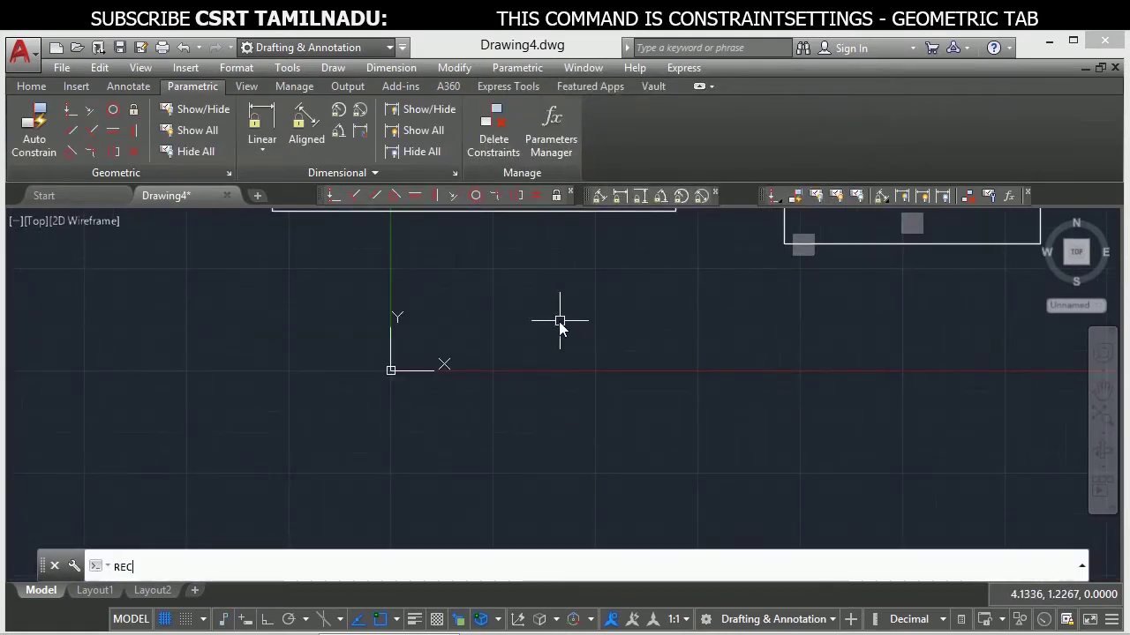
{"action": "key", "text": "Return"}
{"action": "left_click", "coordinate": [731, 413]}
{"action": "left_click", "coordinate": [810, 450]}
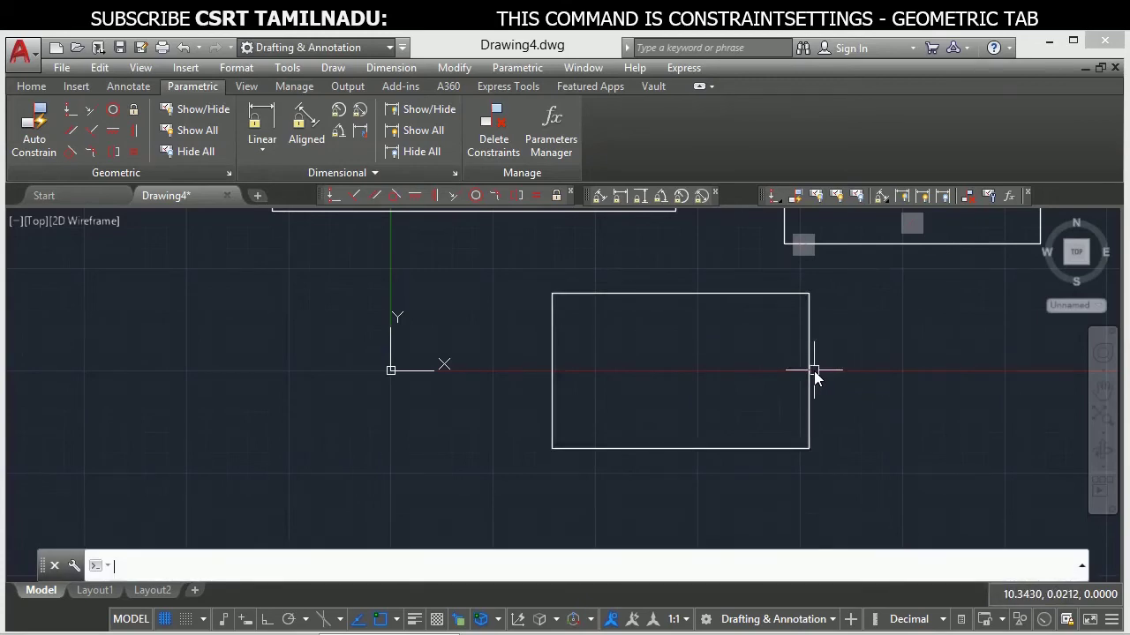
{"action": "left_click", "coordinate": [229, 173]}
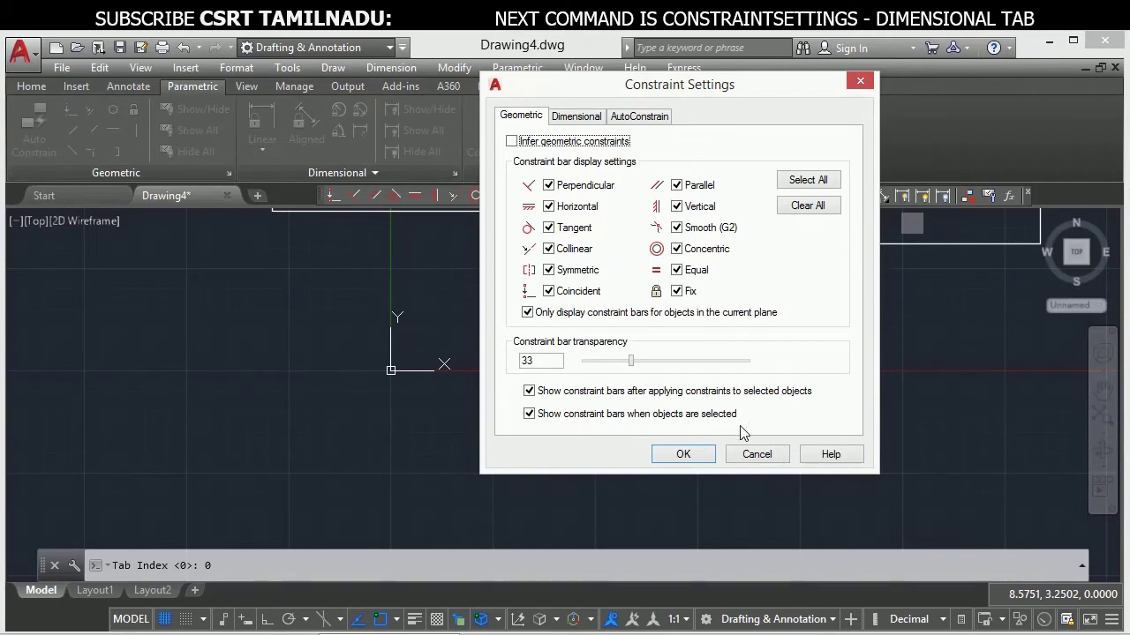
Step: Close Constraint Settings and make the left rectangle's top edge horizontal
{"action": "left_click", "coordinate": [569, 189]}
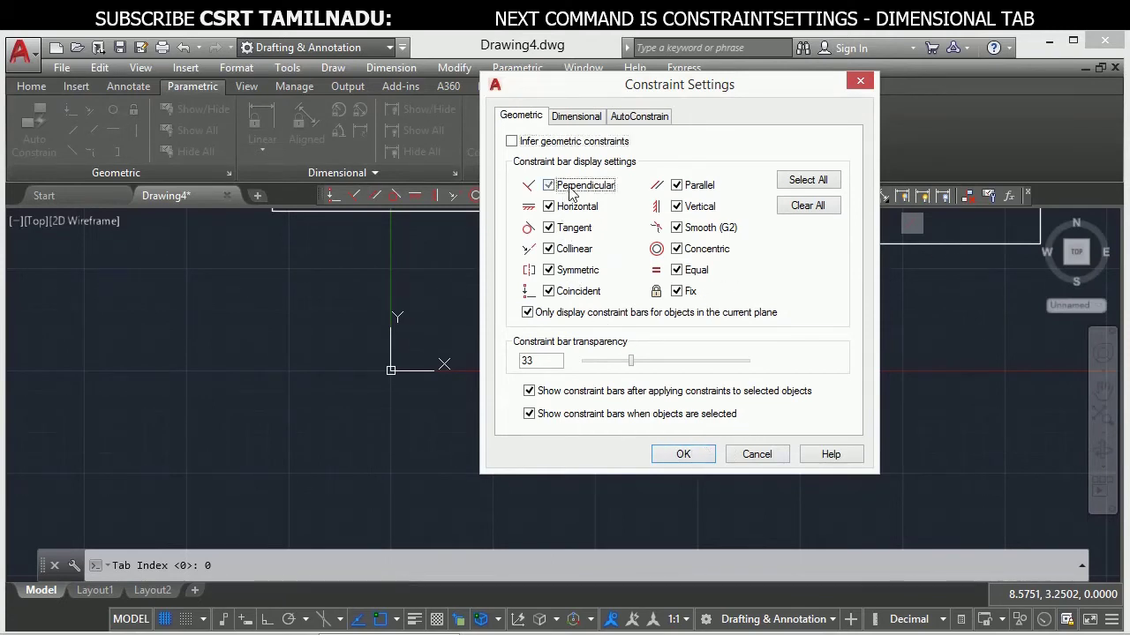
{"action": "left_click", "coordinate": [704, 451]}
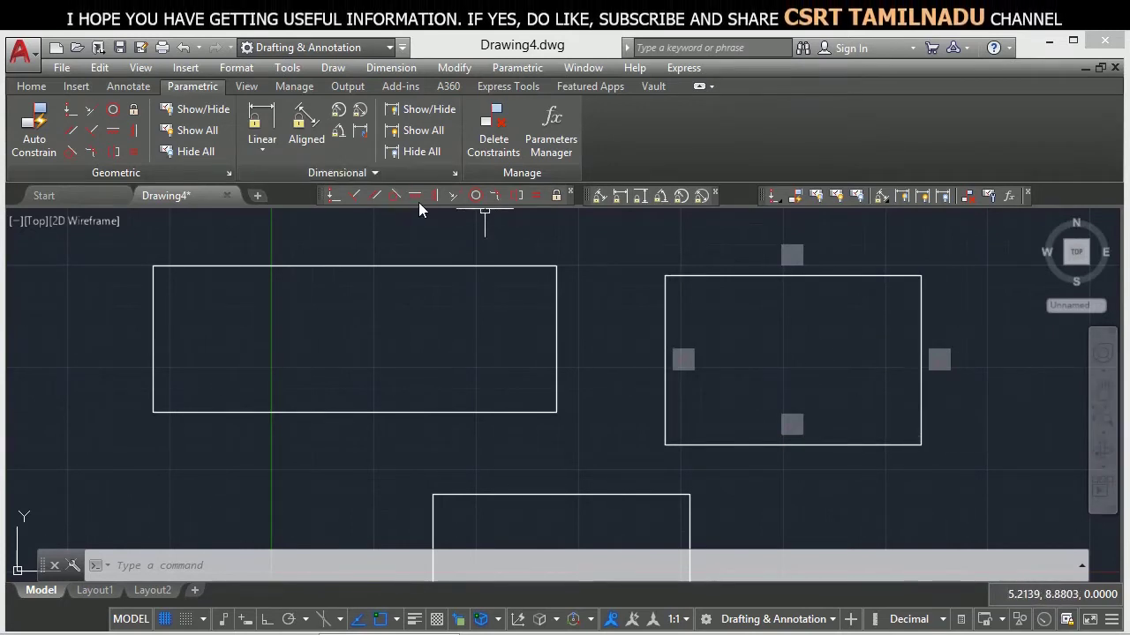
{"action": "left_click", "coordinate": [421, 195]}
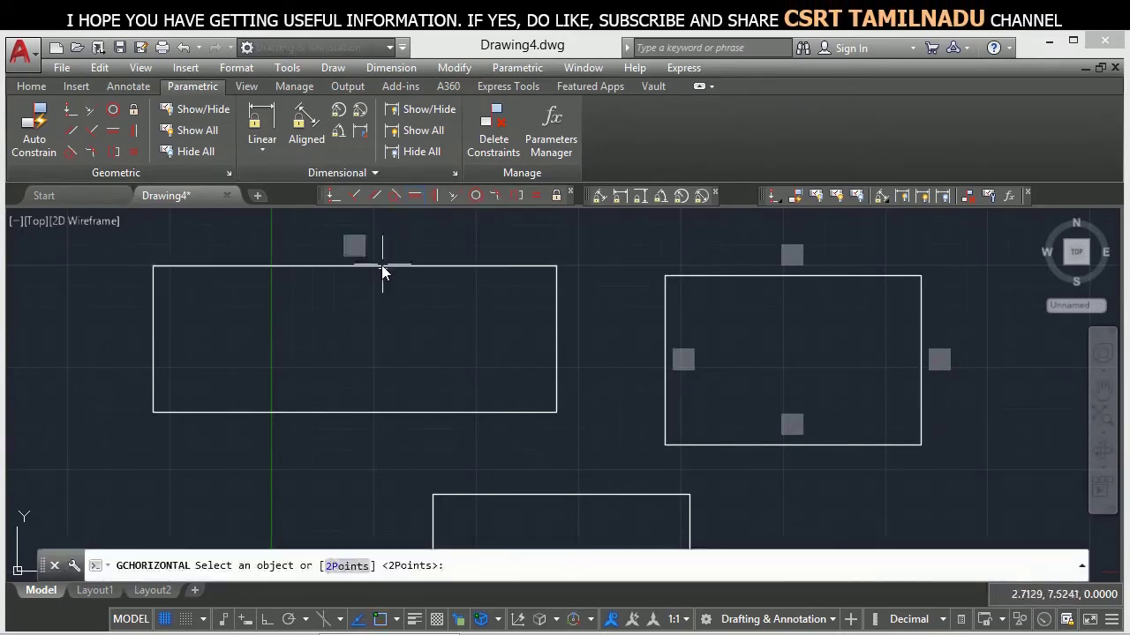
{"action": "left_click", "coordinate": [383, 265]}
Step: Make the left rectangle's right edge vertical with a vertical constraint
{"action": "type", "text": "GCV"}
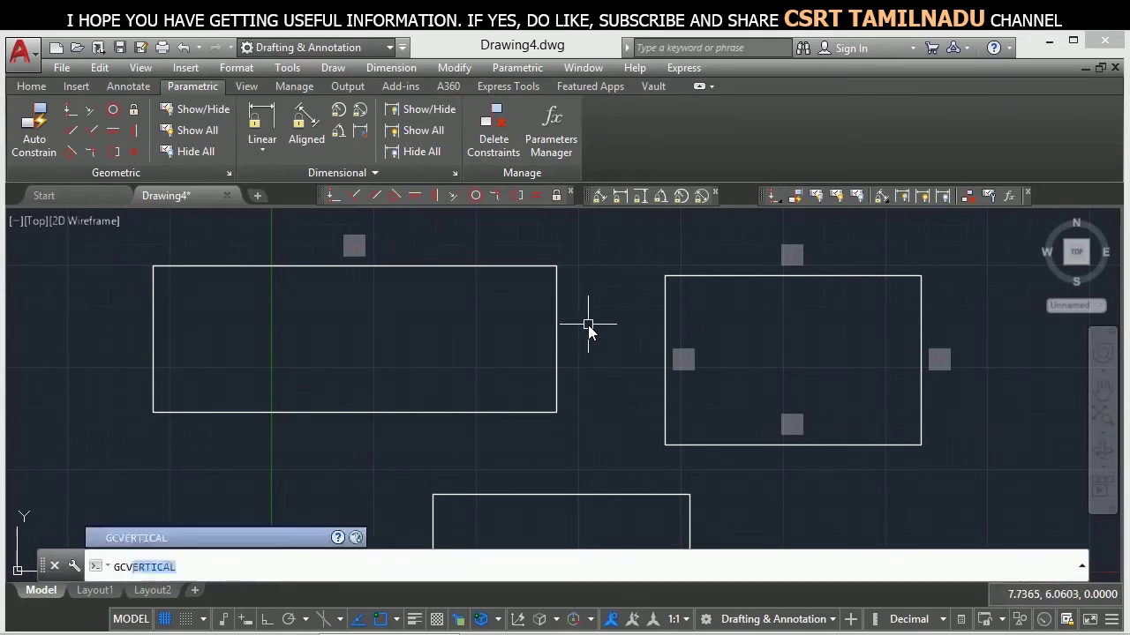
{"action": "key", "text": "Return"}
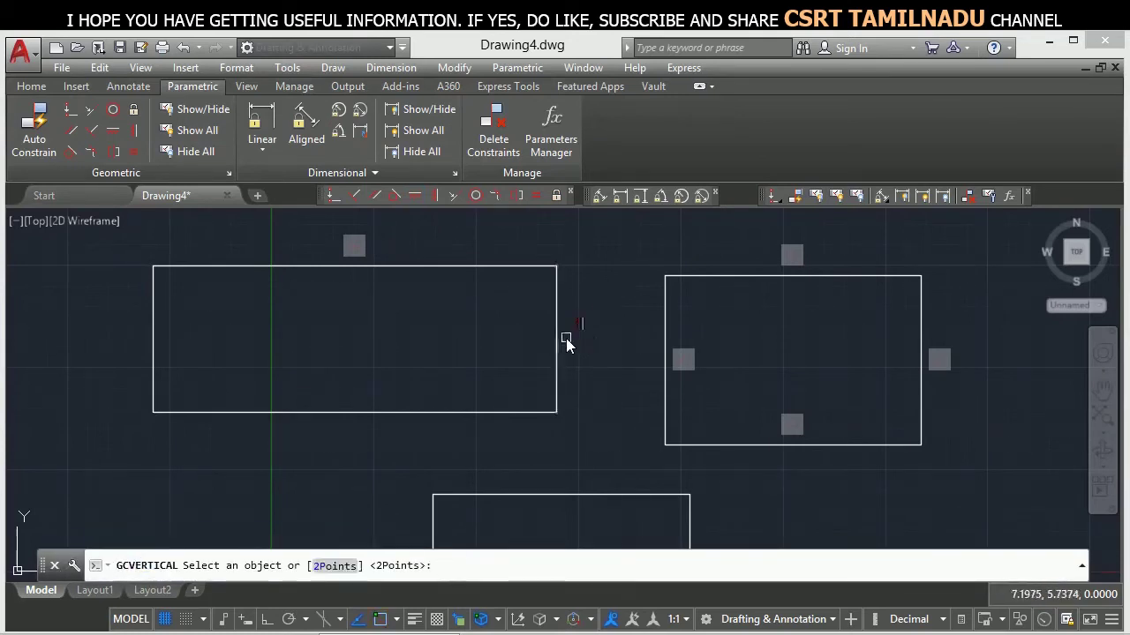
{"action": "left_click", "coordinate": [550, 347]}
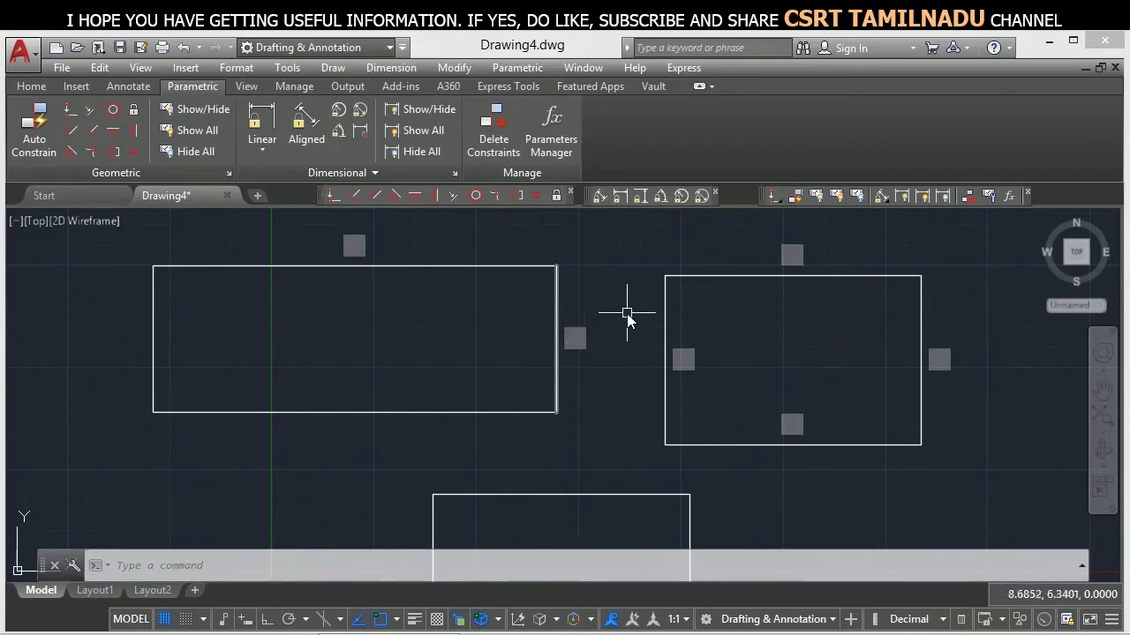
Step: Enable Perpendicular constraint bar display, then reopen and close Constraint Settings with OK
{"action": "type", "text": "C"}
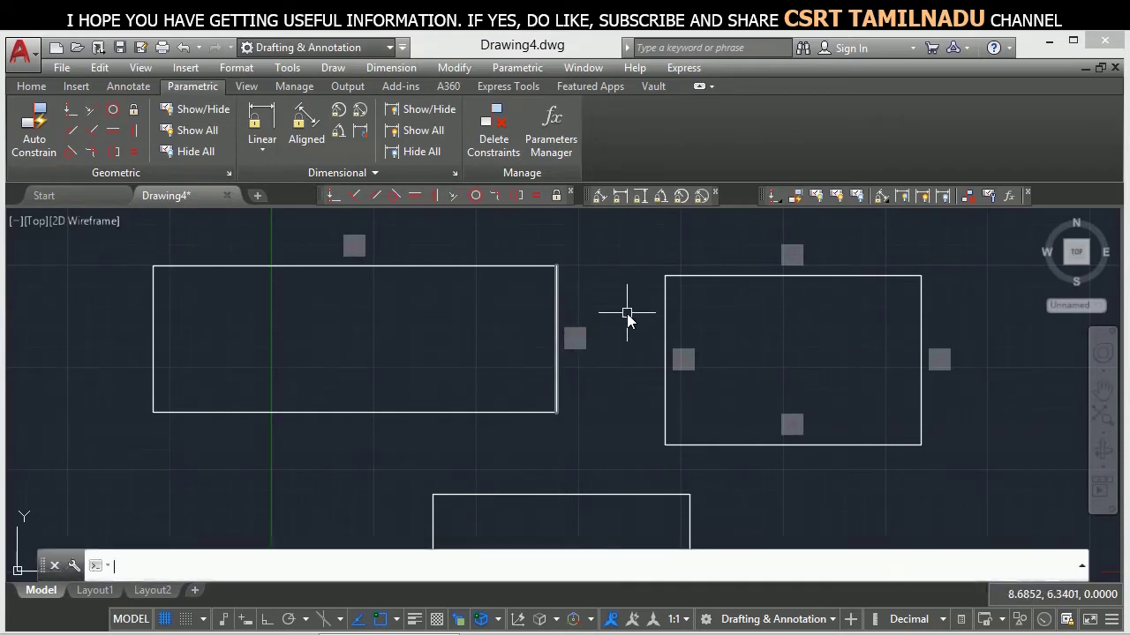
{"action": "type", "text": "ONSTRAINT"}
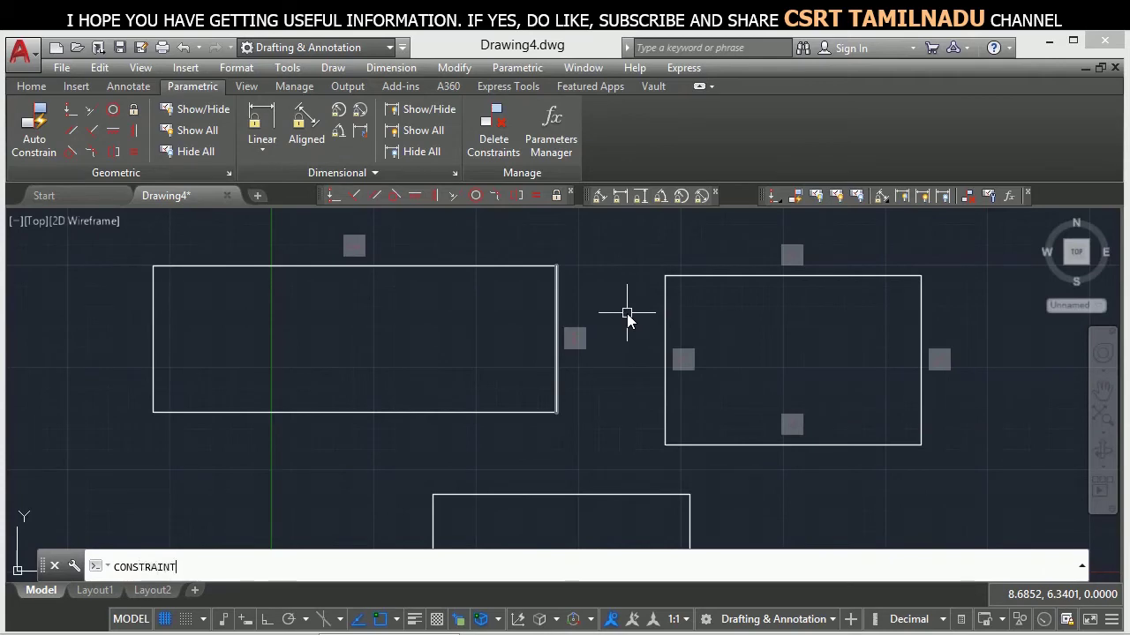
{"action": "type", "text": "S"}
{"action": "key", "text": "Return"}
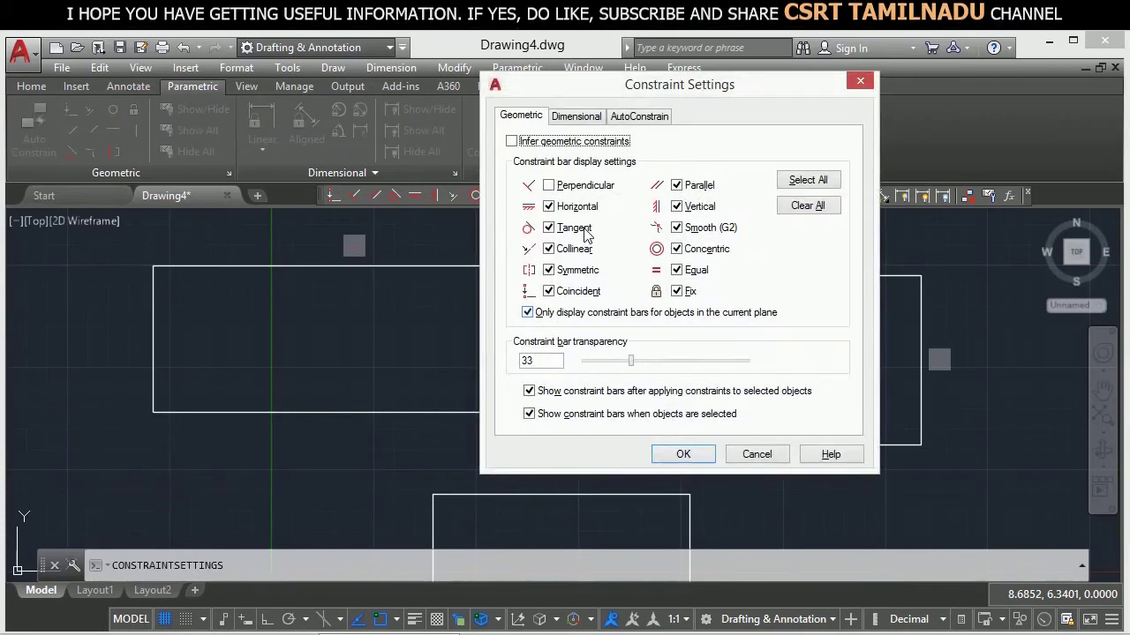
{"action": "left_click", "coordinate": [581, 187]}
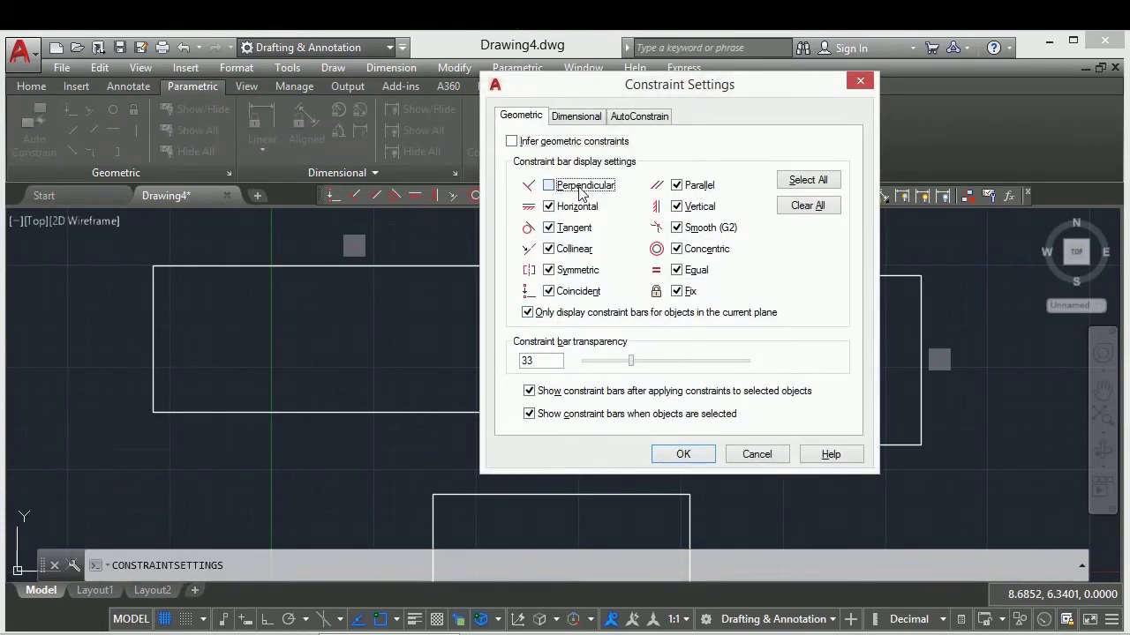
{"action": "left_click", "coordinate": [678, 454]}
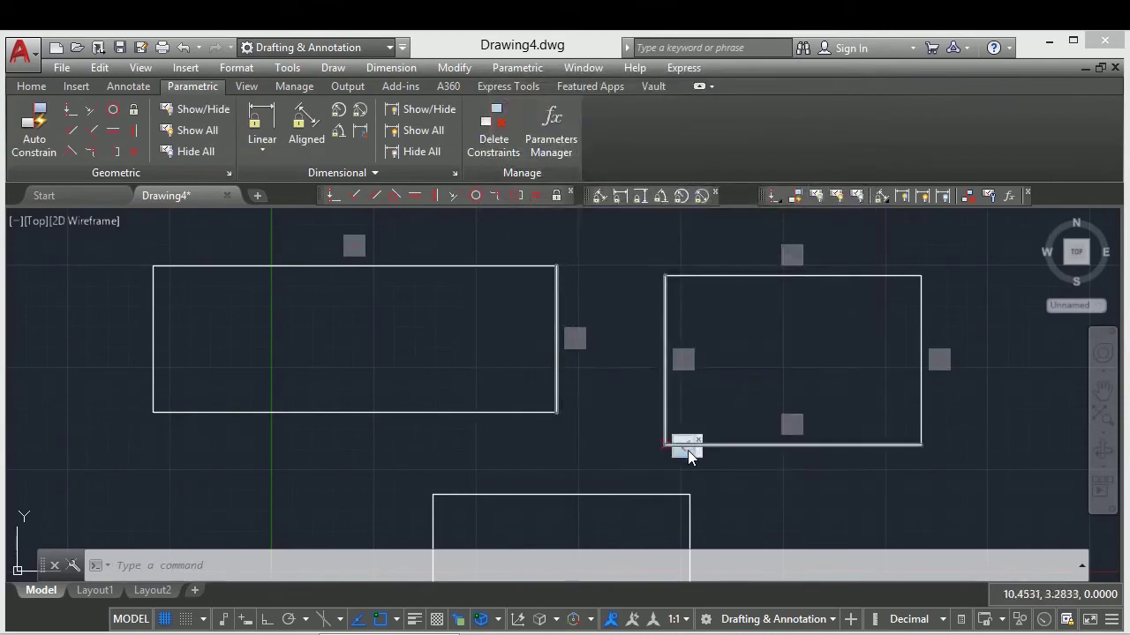
{"action": "key", "text": "Return"}
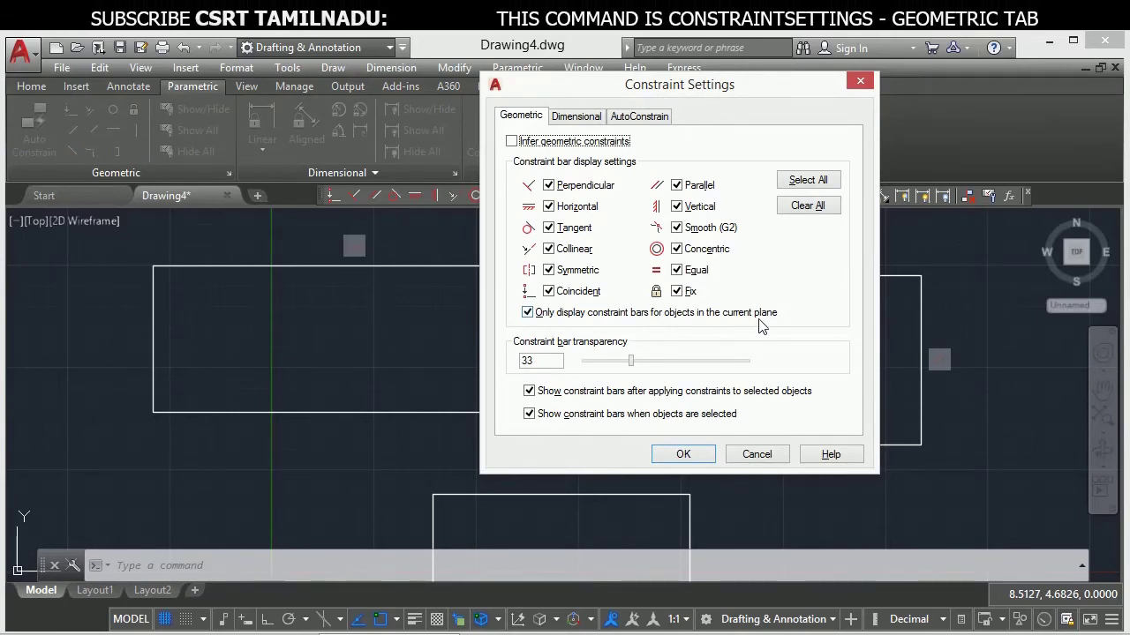
{"action": "left_click", "coordinate": [711, 454]}
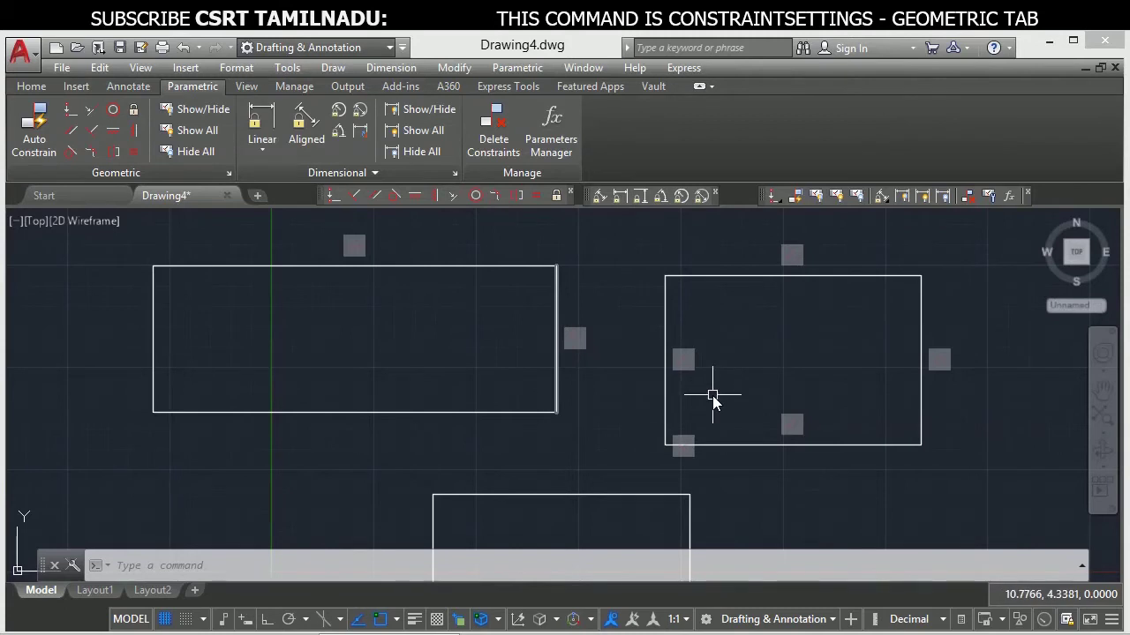
Step: Switch the viewport to the Back view and draw a new rectangle
{"action": "left_click", "coordinate": [39, 222]}
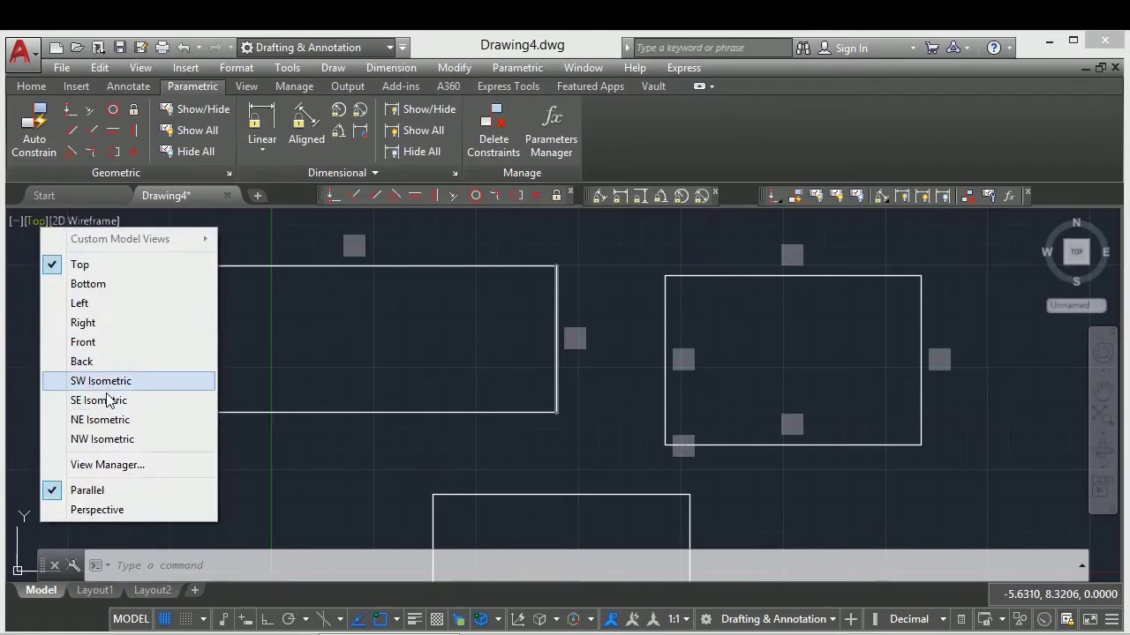
{"action": "left_click", "coordinate": [106, 362]}
{"action": "scroll", "coordinate": [375, 388], "scroll_direction": "down", "scroll_amount": 6}
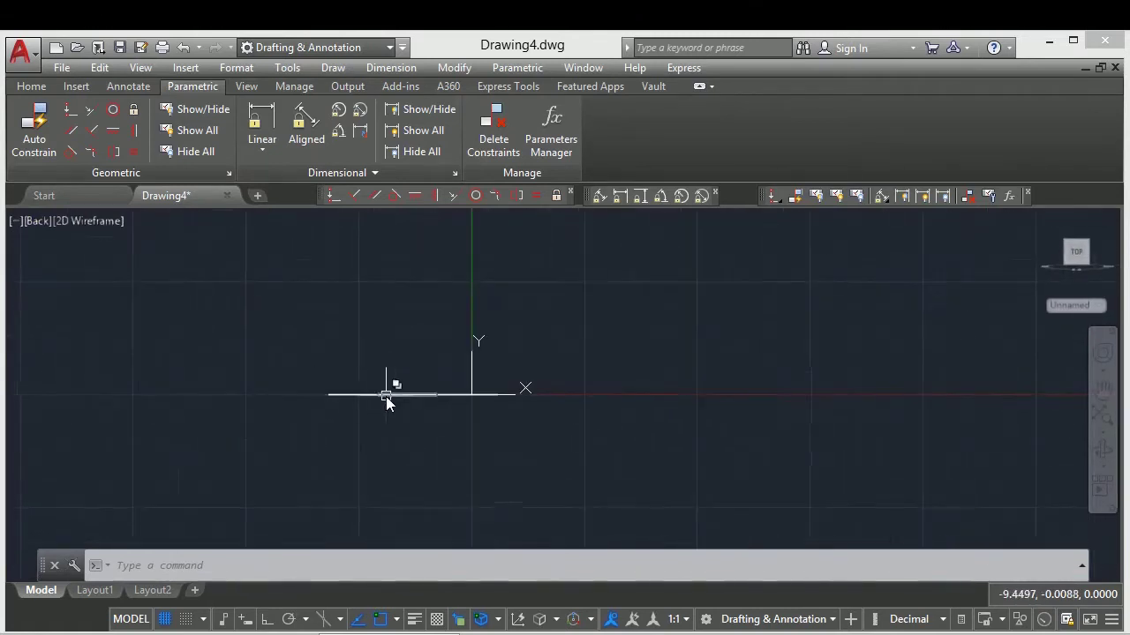
{"action": "scroll", "coordinate": [291, 380], "scroll_direction": "up", "scroll_amount": 2}
{"action": "scroll", "coordinate": [290, 378], "scroll_direction": "up", "scroll_amount": 2}
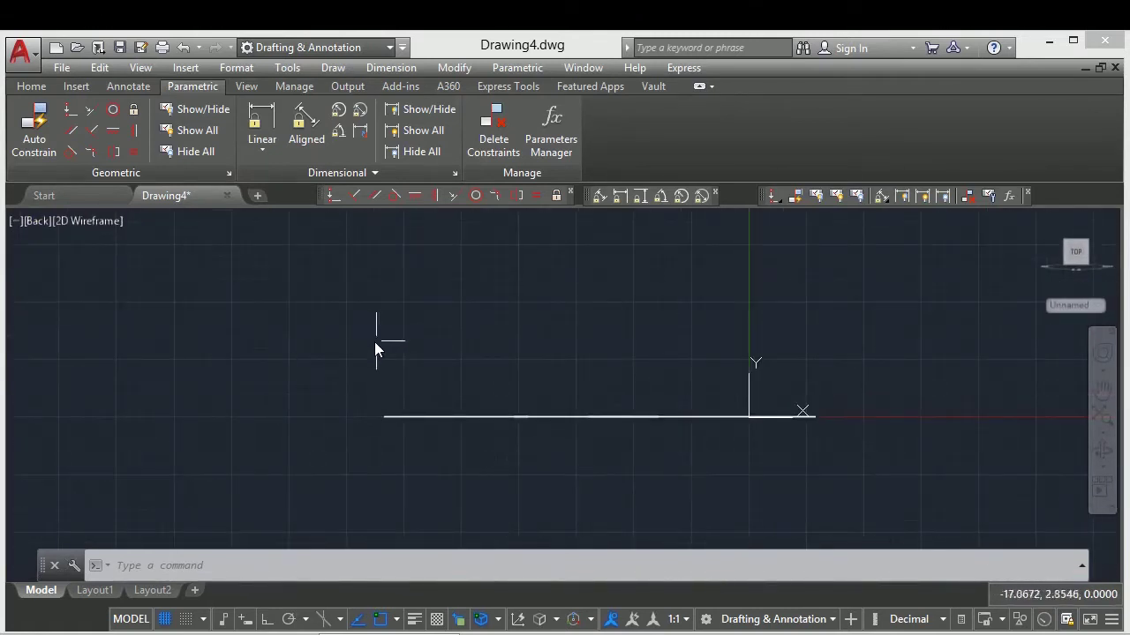
{"action": "type", "text": "rec"}
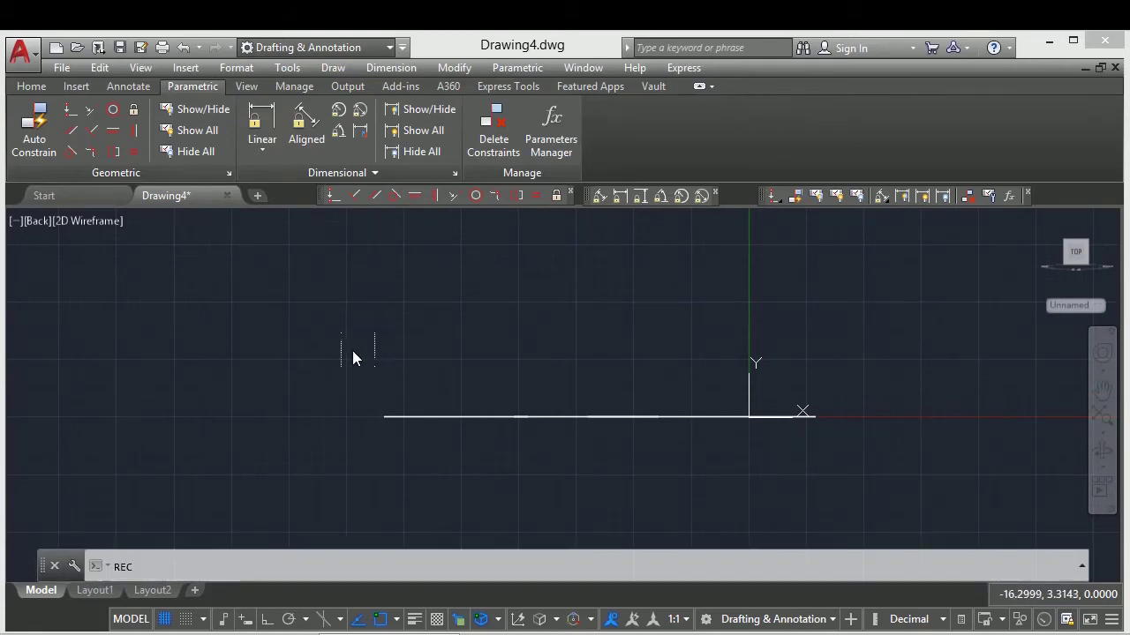
{"action": "key", "text": "Return"}
{"action": "left_click", "coordinate": [292, 284]}
{"action": "left_click", "coordinate": [450, 378]}
{"action": "type", "text": "GCPA"}
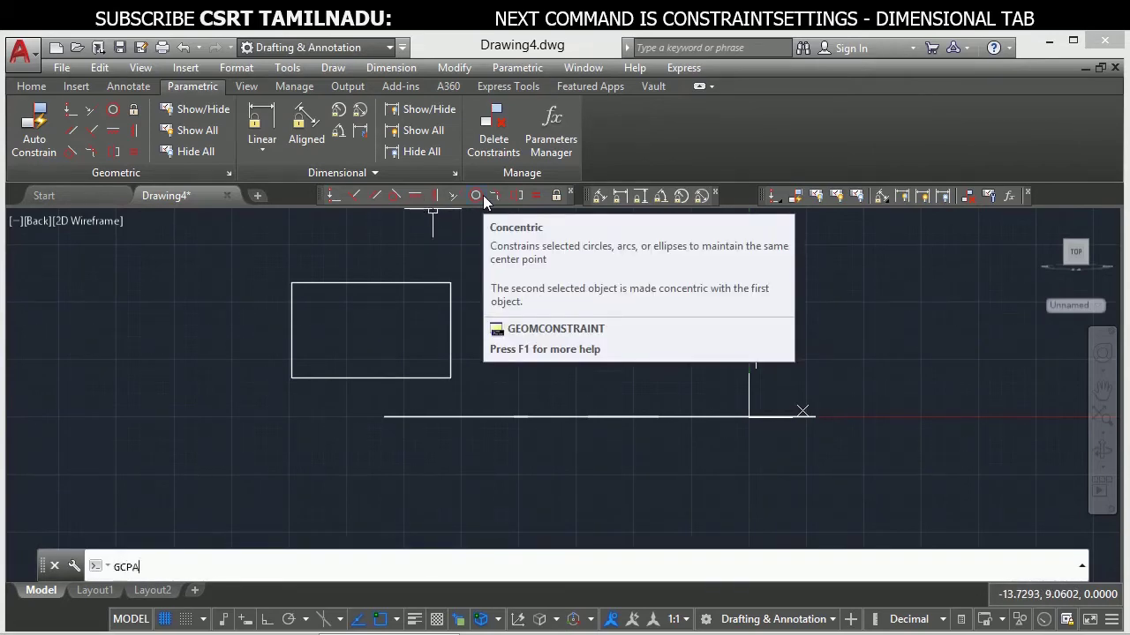
Step: Constrain the new rectangle's left and right edges to be parallel
{"action": "type", "text": "R"}
{"action": "key", "text": "Return"}
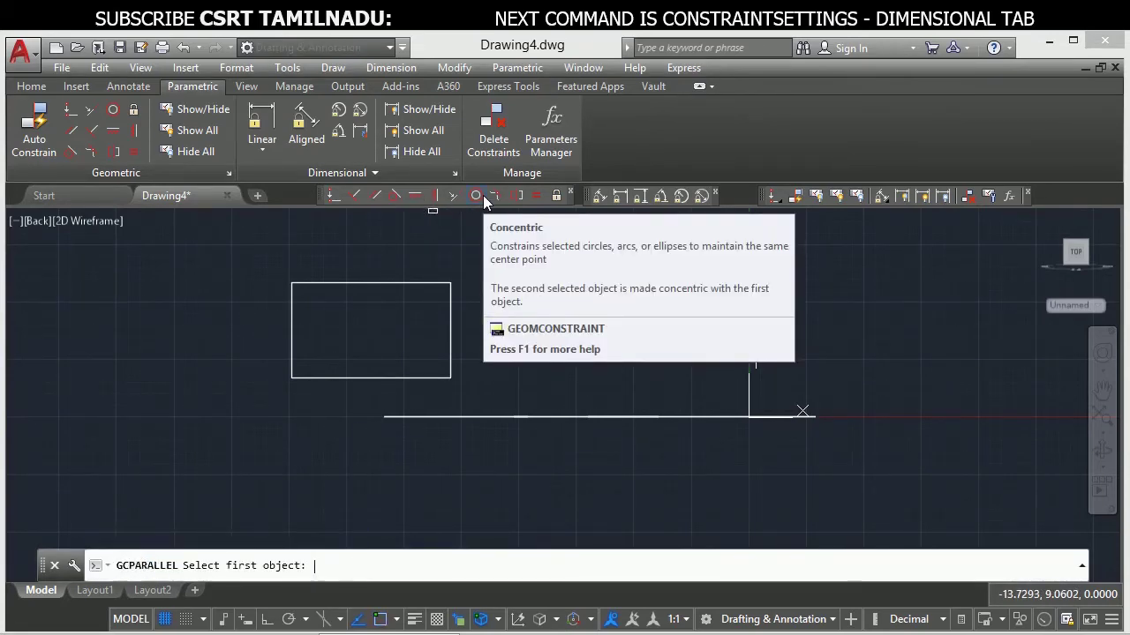
{"action": "left_click", "coordinate": [288, 324]}
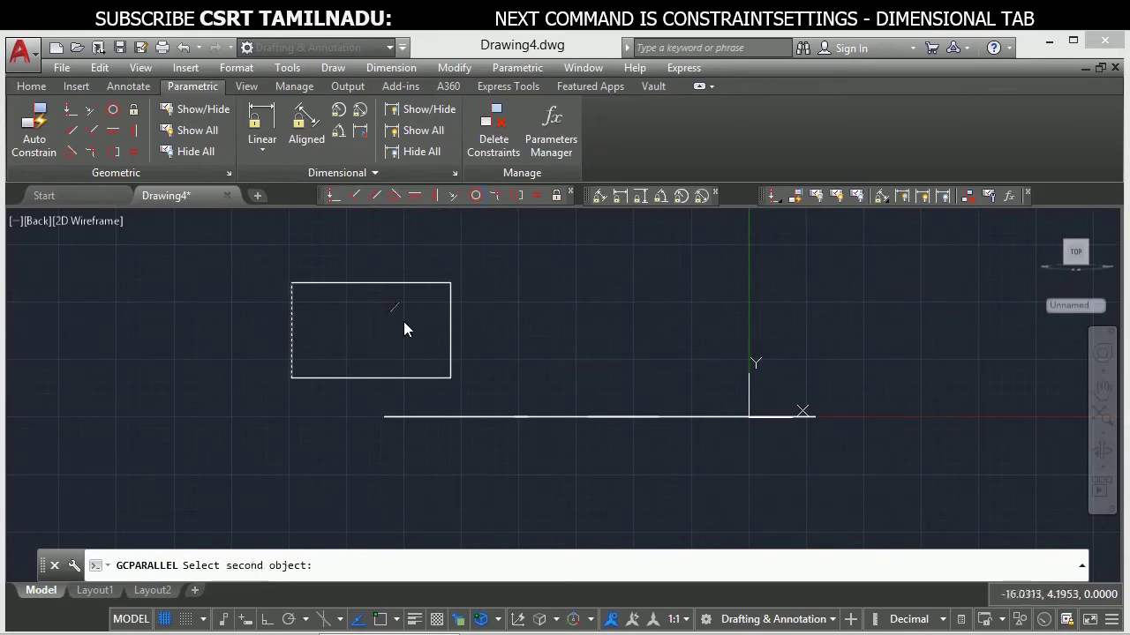
{"action": "left_click", "coordinate": [448, 307]}
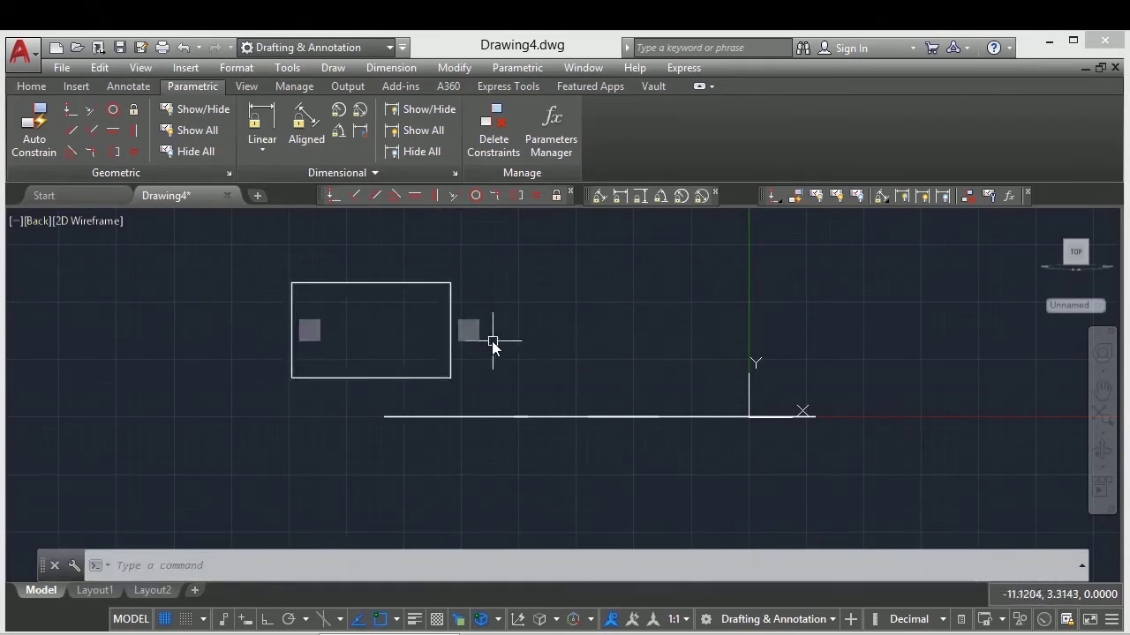
{"action": "left_click", "coordinate": [39, 225]}
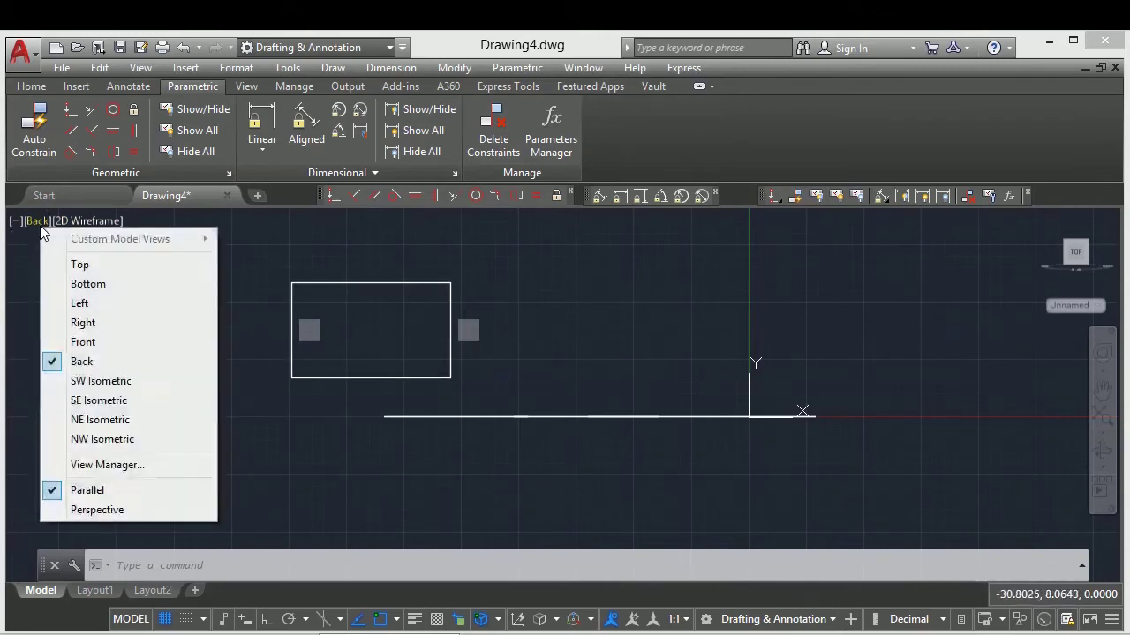
{"action": "left_click", "coordinate": [77, 262]}
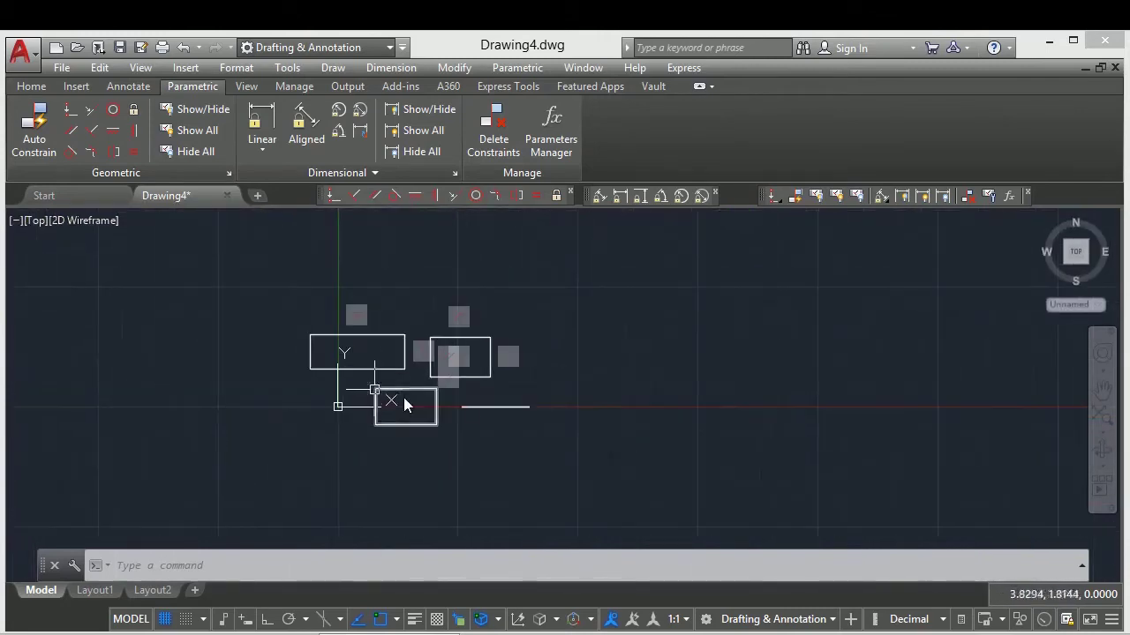
{"action": "scroll", "coordinate": [454, 406], "scroll_direction": "up", "scroll_amount": 4}
{"action": "scroll", "coordinate": [453, 406], "scroll_direction": "up", "scroll_amount": 2}
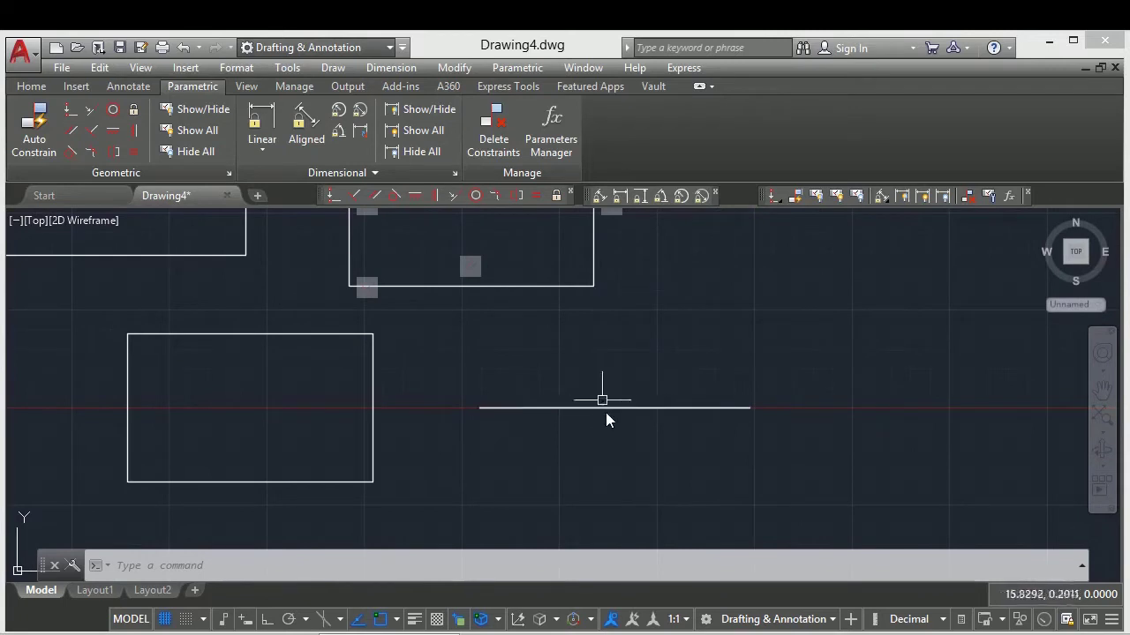
{"action": "middle_click_drag", "start_coordinate": [513, 379], "coordinate": [690, 493]}
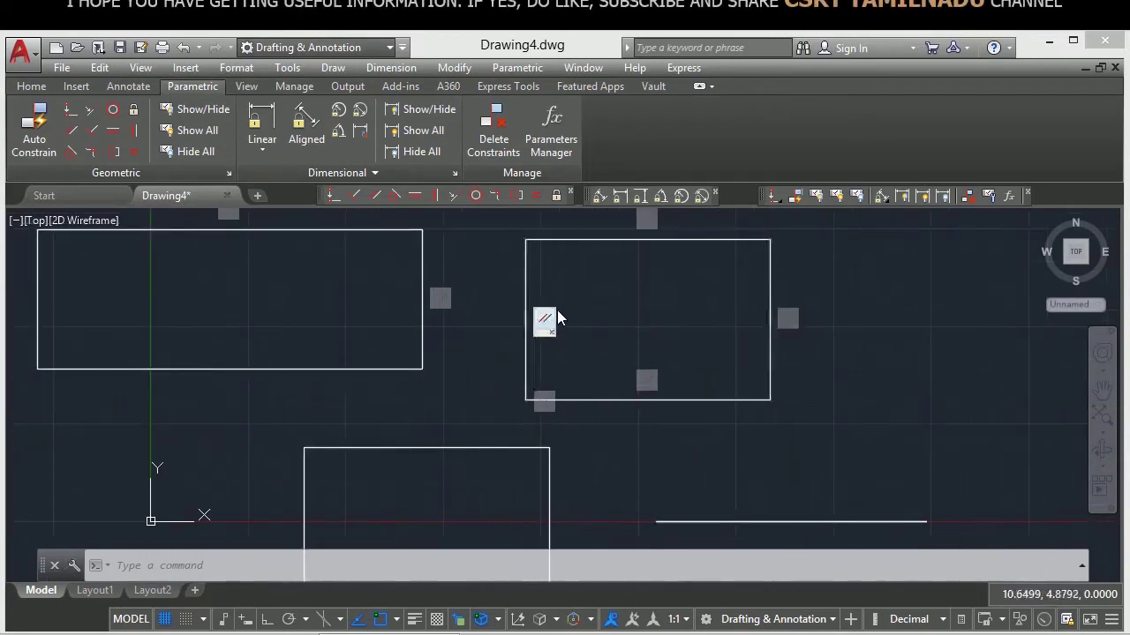
{"action": "left_click", "coordinate": [32, 220]}
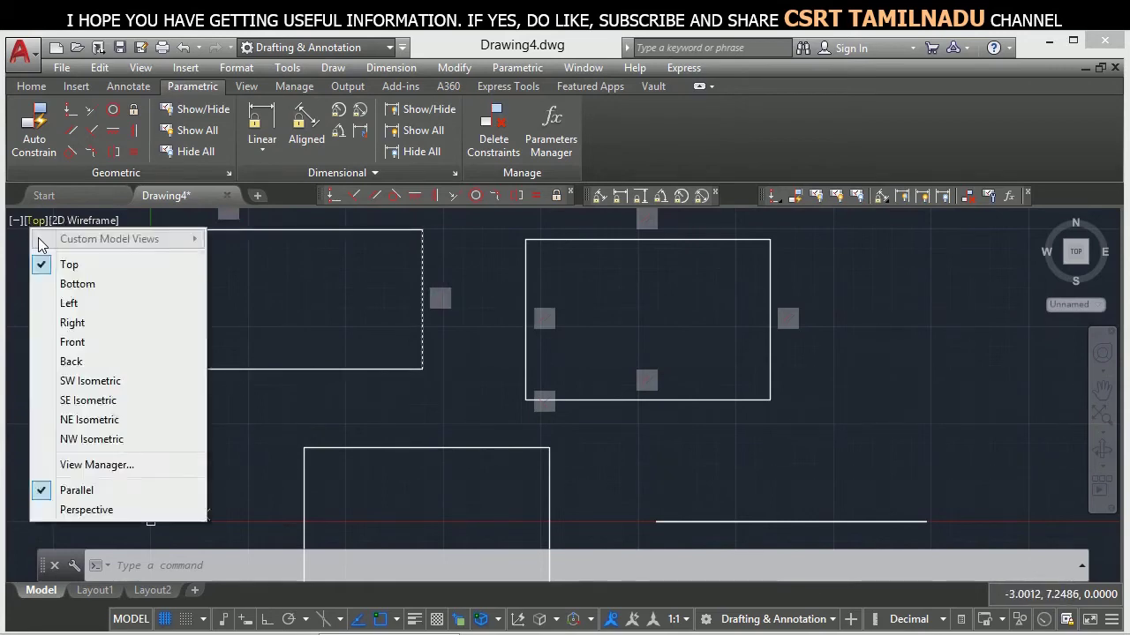
{"action": "scroll", "coordinate": [450, 372], "scroll_direction": "down", "scroll_amount": 4}
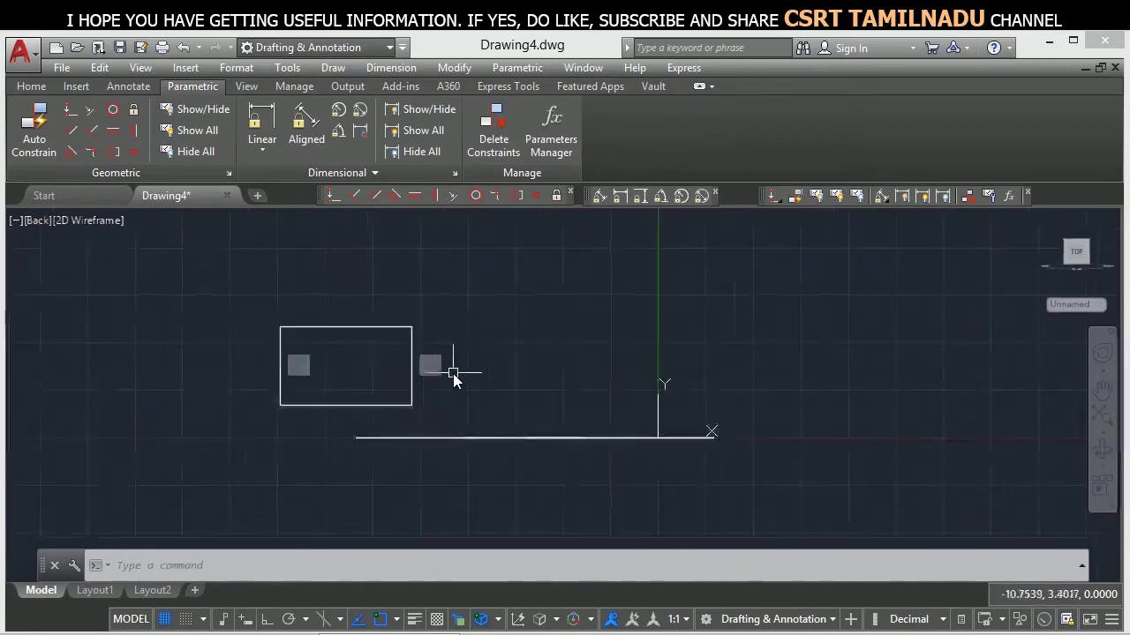
{"action": "scroll", "coordinate": [445, 372], "scroll_direction": "down", "scroll_amount": 2}
{"action": "scroll", "coordinate": [499, 339], "scroll_direction": "up", "scroll_amount": 4}
Step: Uncheck 'Only display constraint bars for objects in the current plane' and reframe the view
{"action": "type", "text": "CO"}
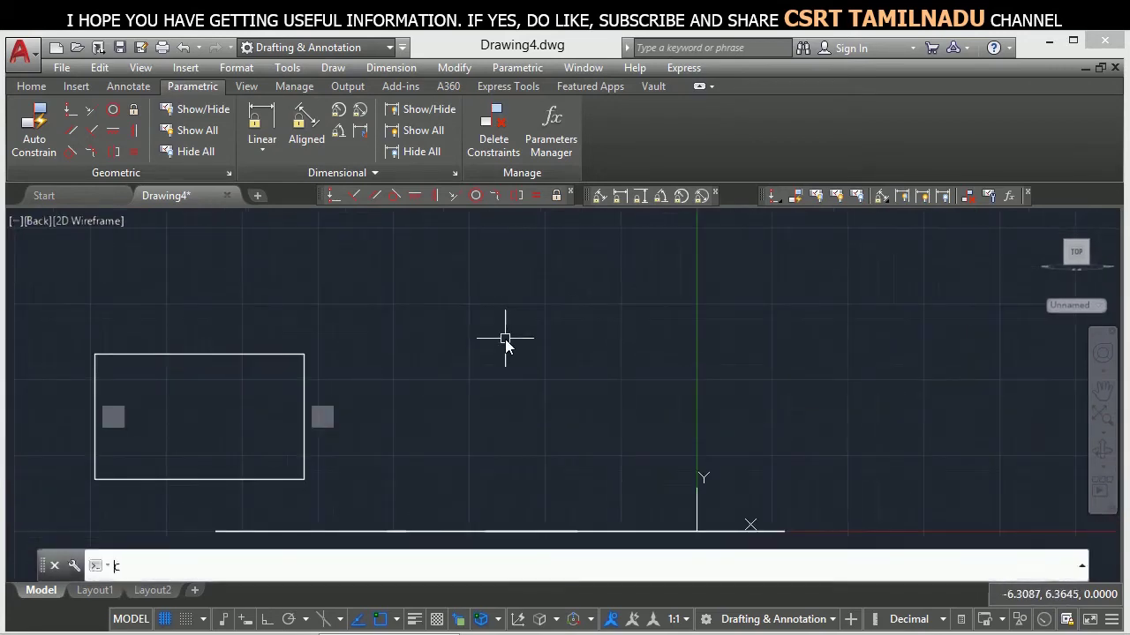
{"action": "type", "text": "NSTRA"}
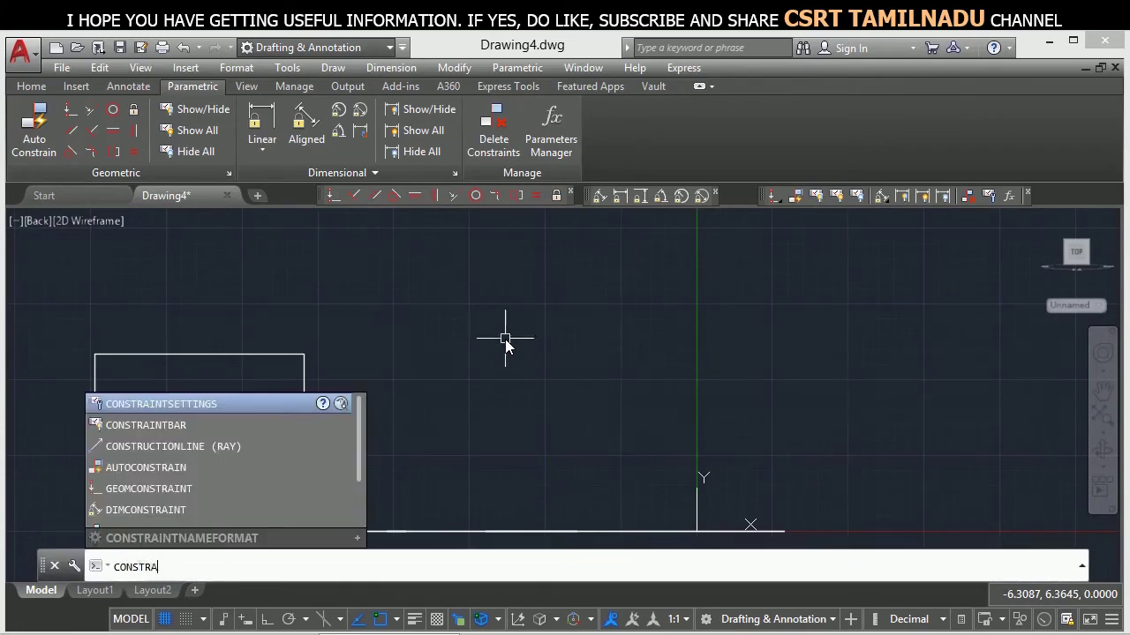
{"action": "type", "text": "INTSETTINGS"}
{"action": "key", "text": "Return"}
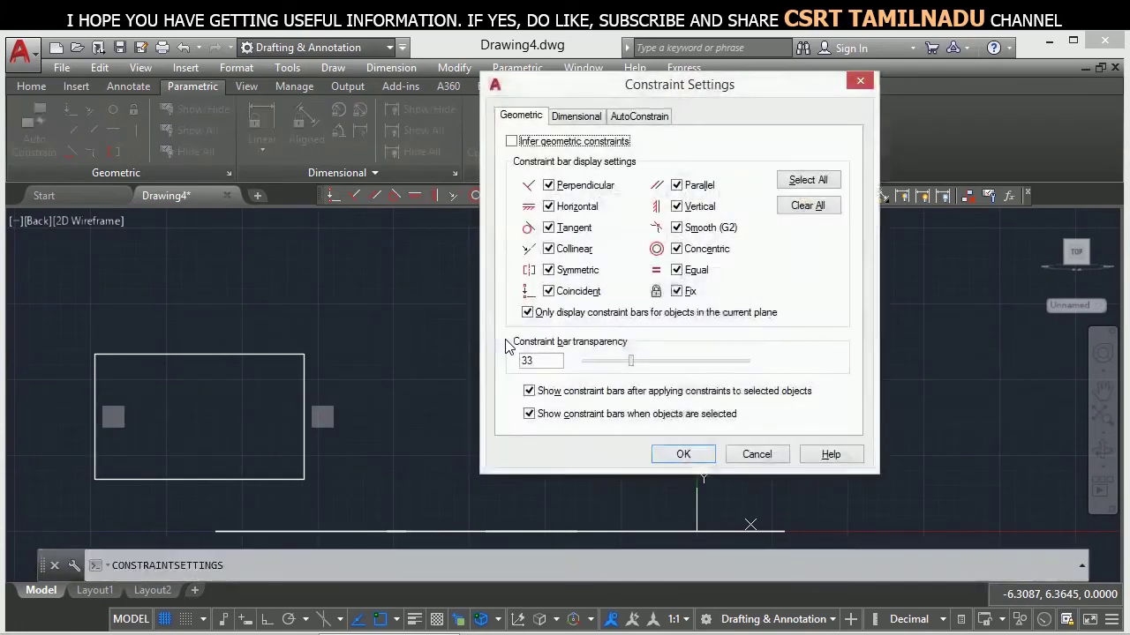
{"action": "left_click", "coordinate": [565, 313]}
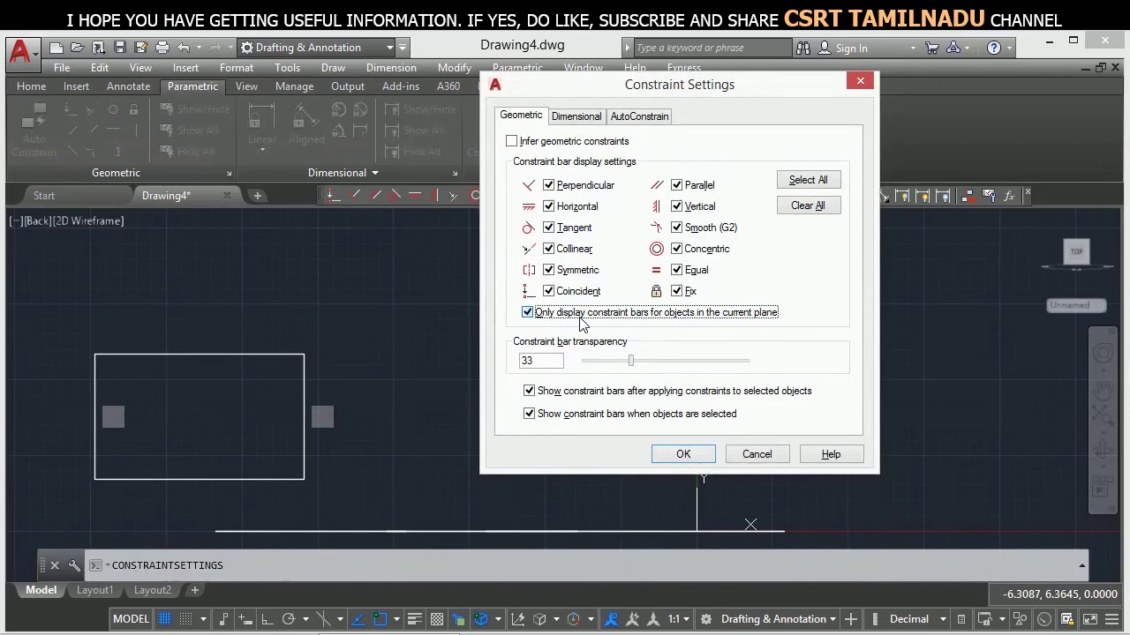
{"action": "left_click", "coordinate": [683, 454]}
{"action": "scroll", "coordinate": [529, 451], "scroll_direction": "down", "scroll_amount": 2}
{"action": "middle_click_drag", "start_coordinate": [528, 452], "coordinate": [582, 363]}
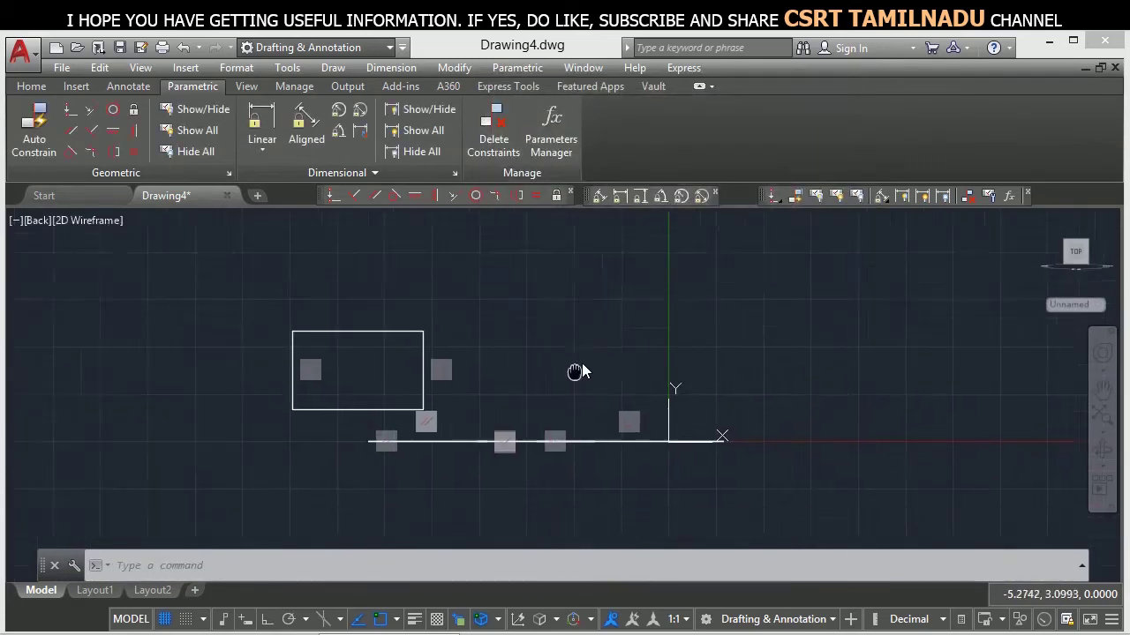
Step: Return to Top view, limit bars to the current plane, and set bar transparency to 56
{"action": "left_click", "coordinate": [37, 220]}
{"action": "left_click", "coordinate": [79, 267]}
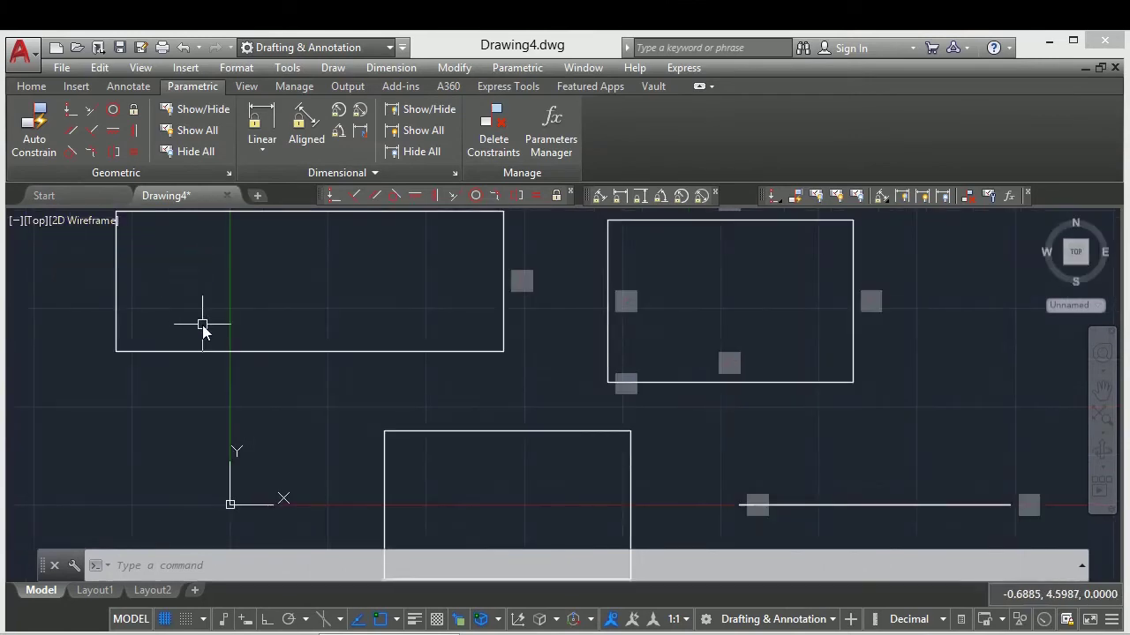
{"action": "type", "text": "co"}
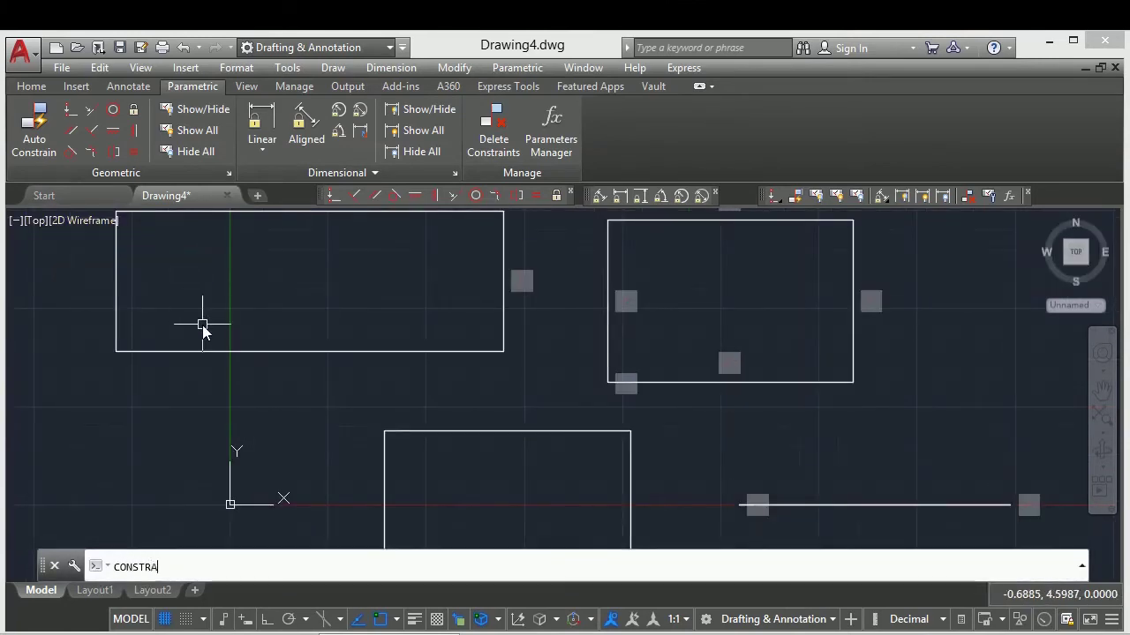
{"action": "key", "text": "Return"}
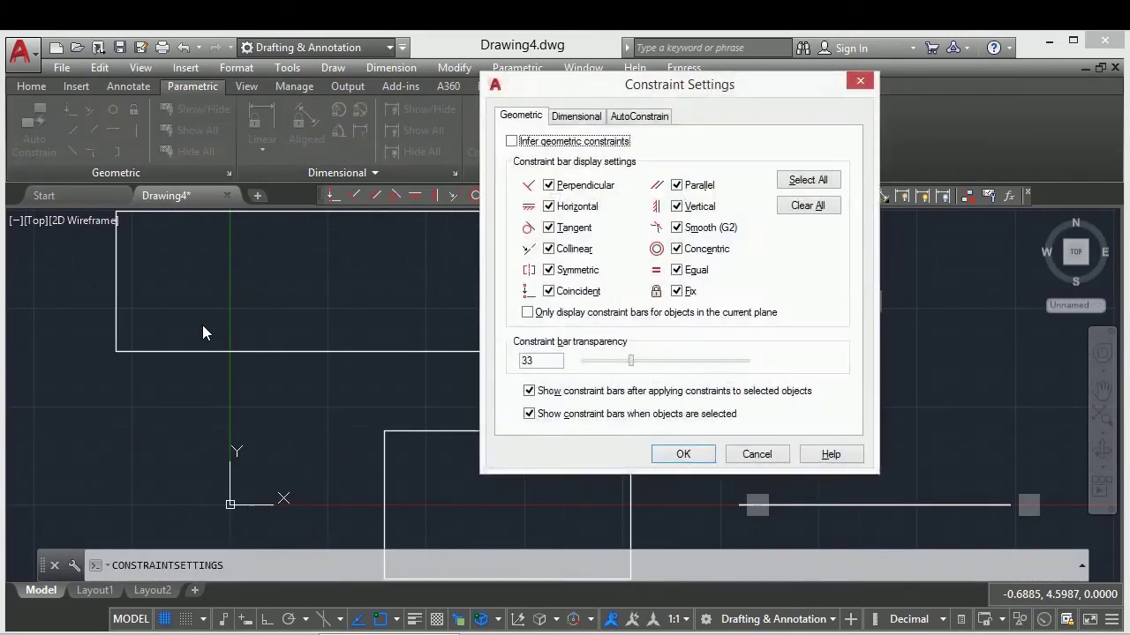
{"action": "left_click", "coordinate": [528, 313]}
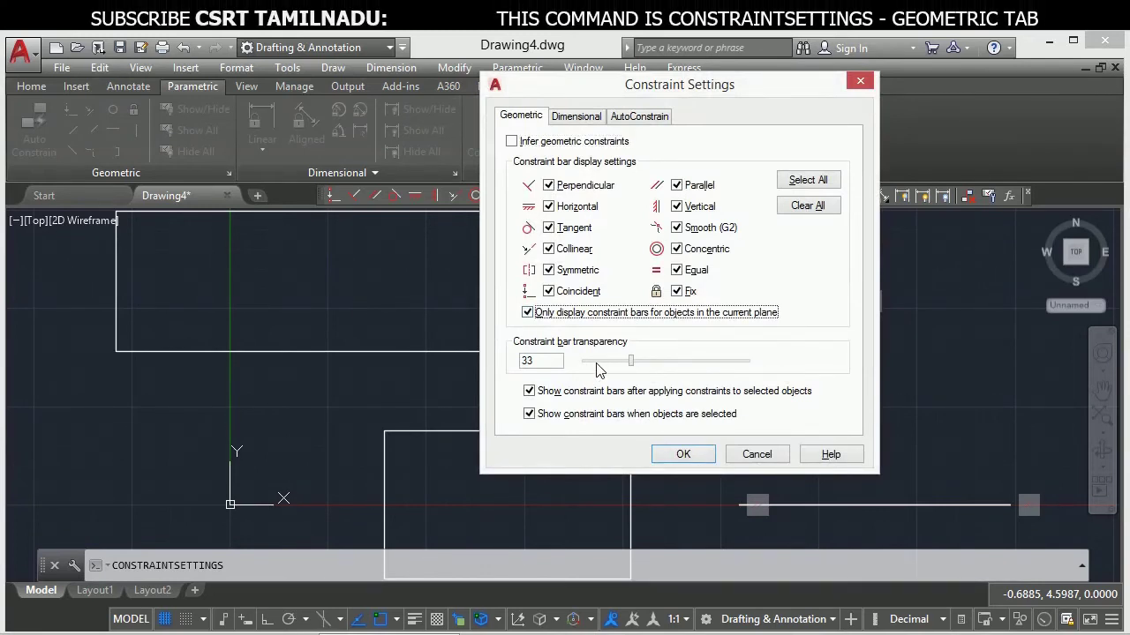
{"action": "left_click_drag", "start_coordinate": [632, 362], "coordinate": [726, 363]}
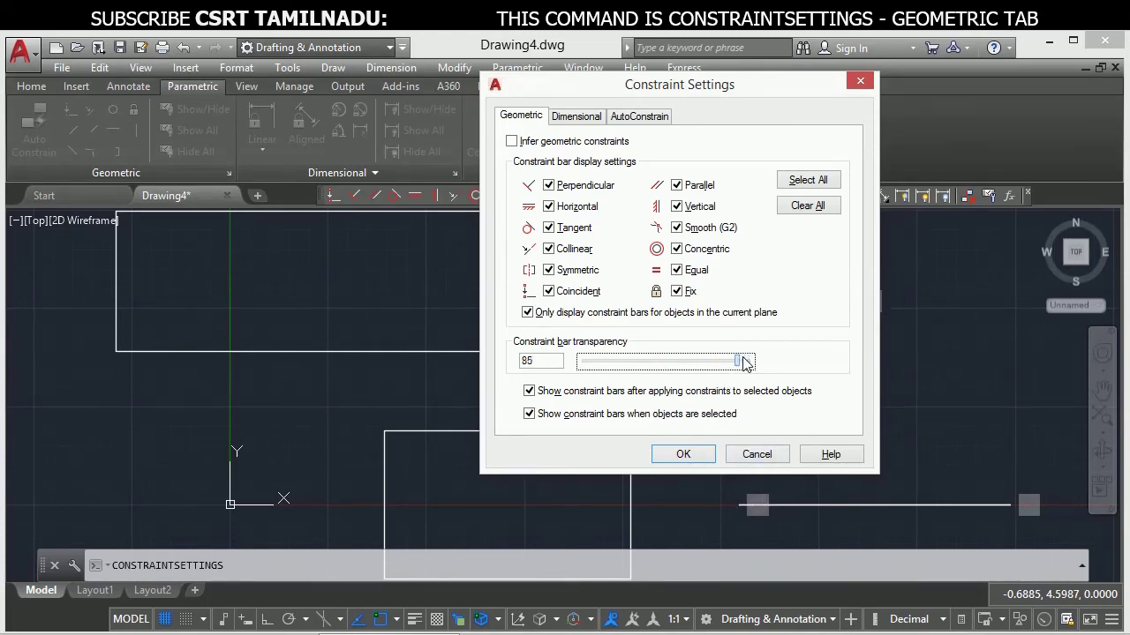
{"action": "left_click_drag", "start_coordinate": [744, 363], "coordinate": [677, 378]}
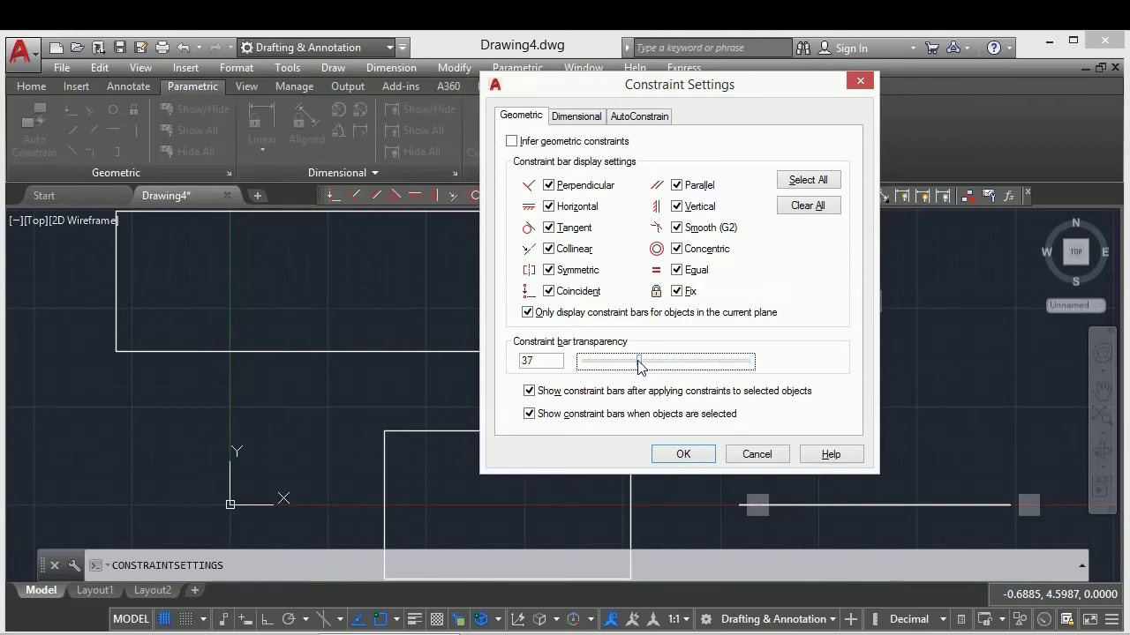
{"action": "left_click", "coordinate": [681, 454]}
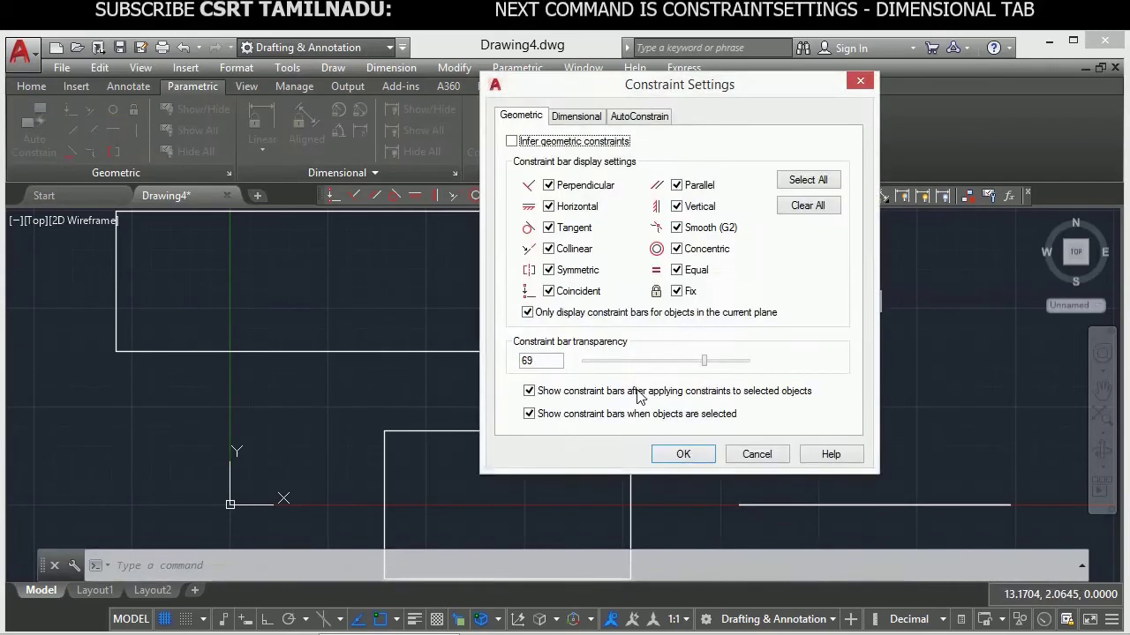
Step: Lower the constraint bar transparency to 24 and confirm it in Constraint Settings
{"action": "left_click_drag", "start_coordinate": [678, 368], "coordinate": [622, 369]}
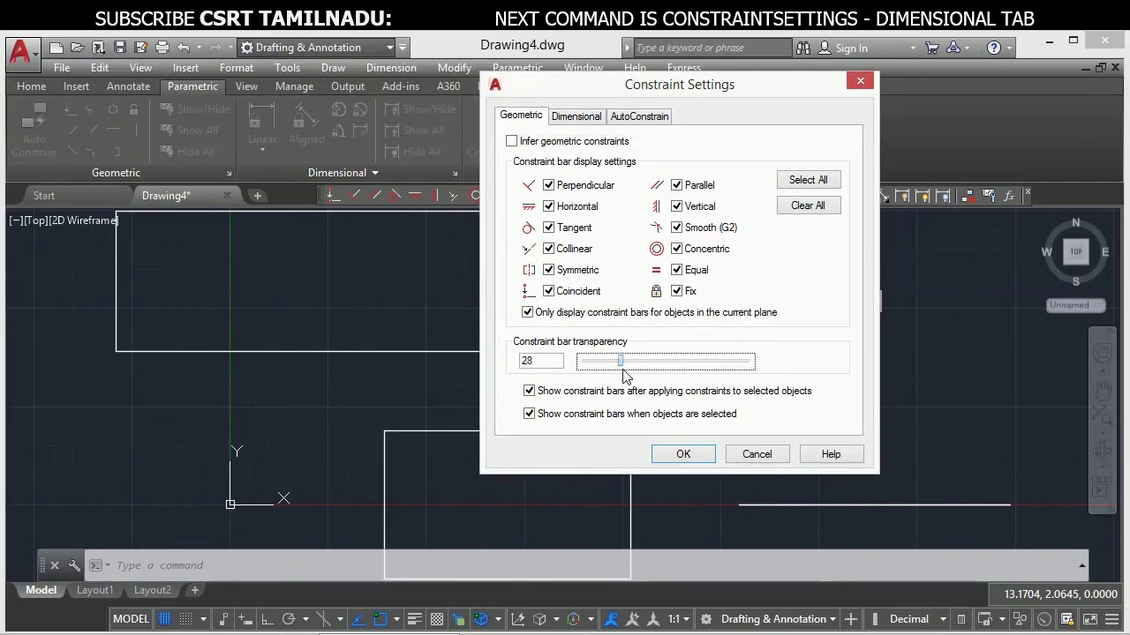
{"action": "left_click", "coordinate": [663, 456]}
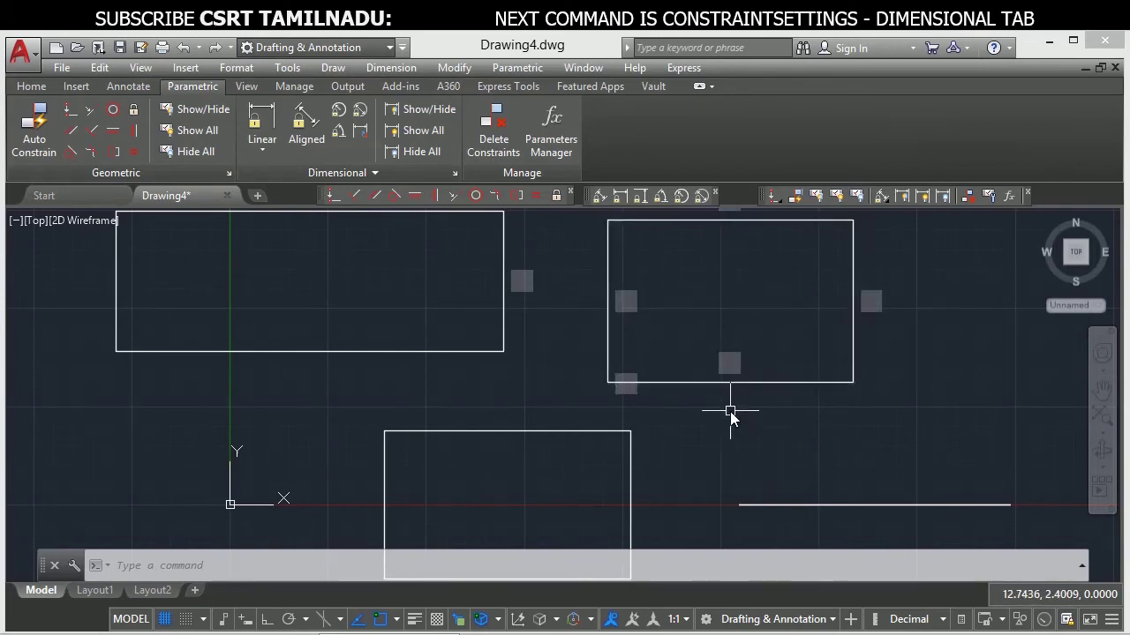
{"action": "type", "text": "CO"}
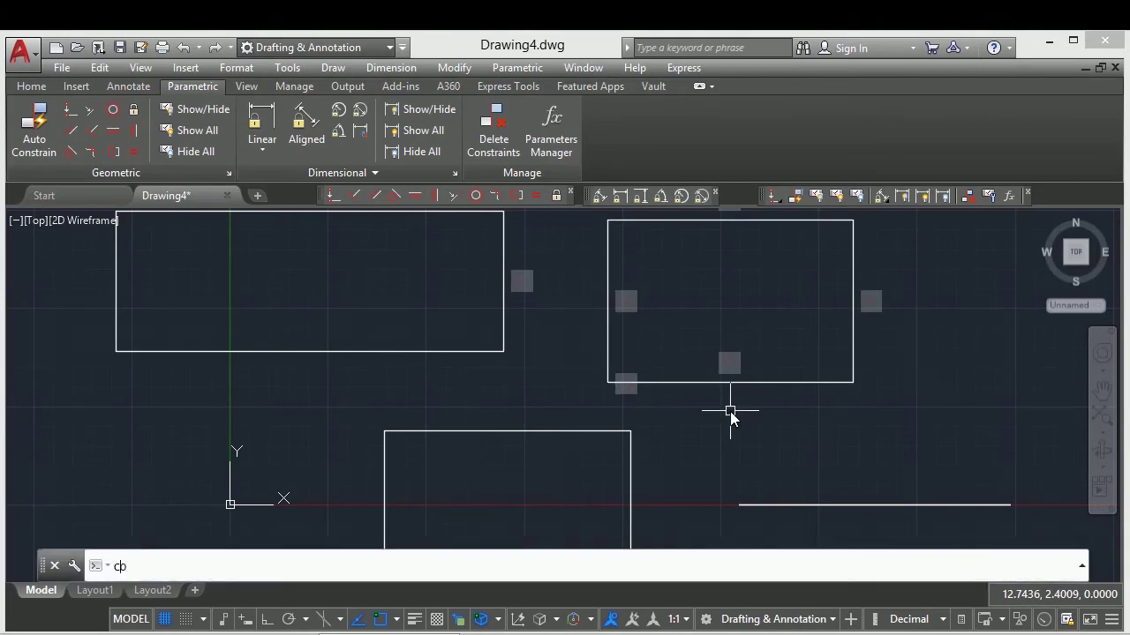
{"action": "type", "text": "NSTRAINTS"}
{"action": "key", "text": "Return"}
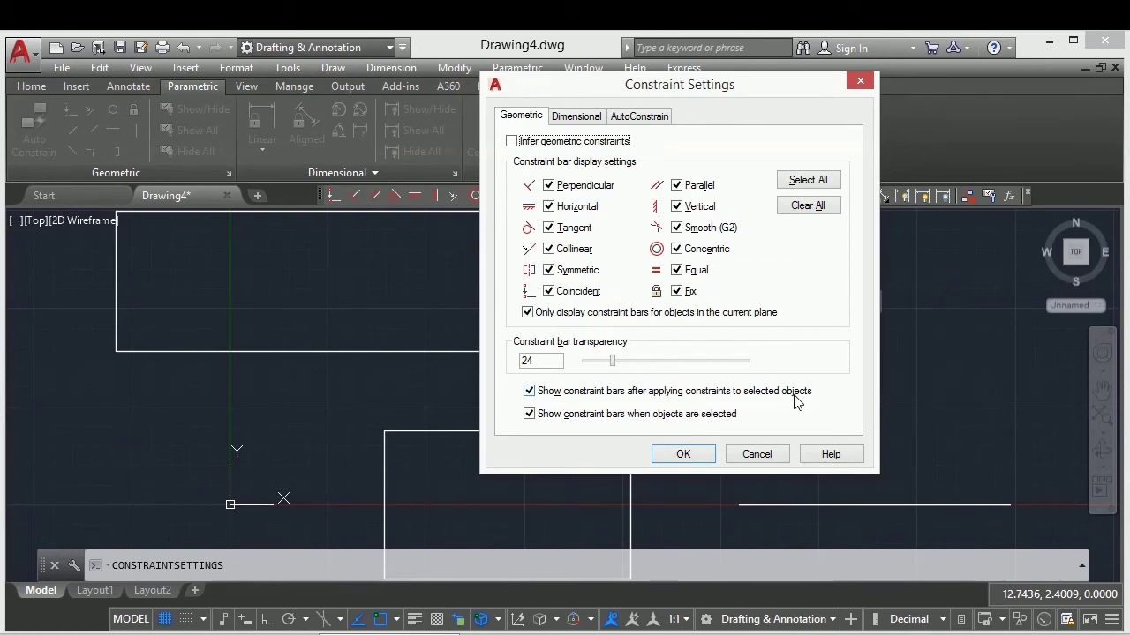
{"action": "left_click", "coordinate": [696, 456]}
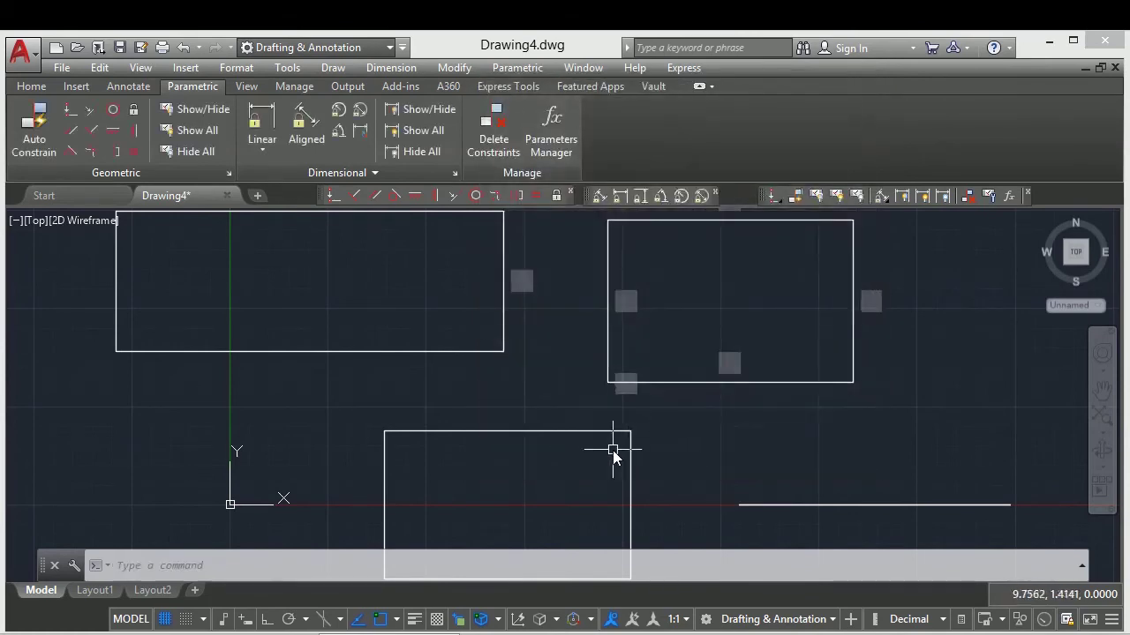
Step: Apply an Equal constraint between the lower rectangle's top and bottom edges
{"action": "scroll", "coordinate": [582, 468], "scroll_direction": "down", "scroll_amount": 2}
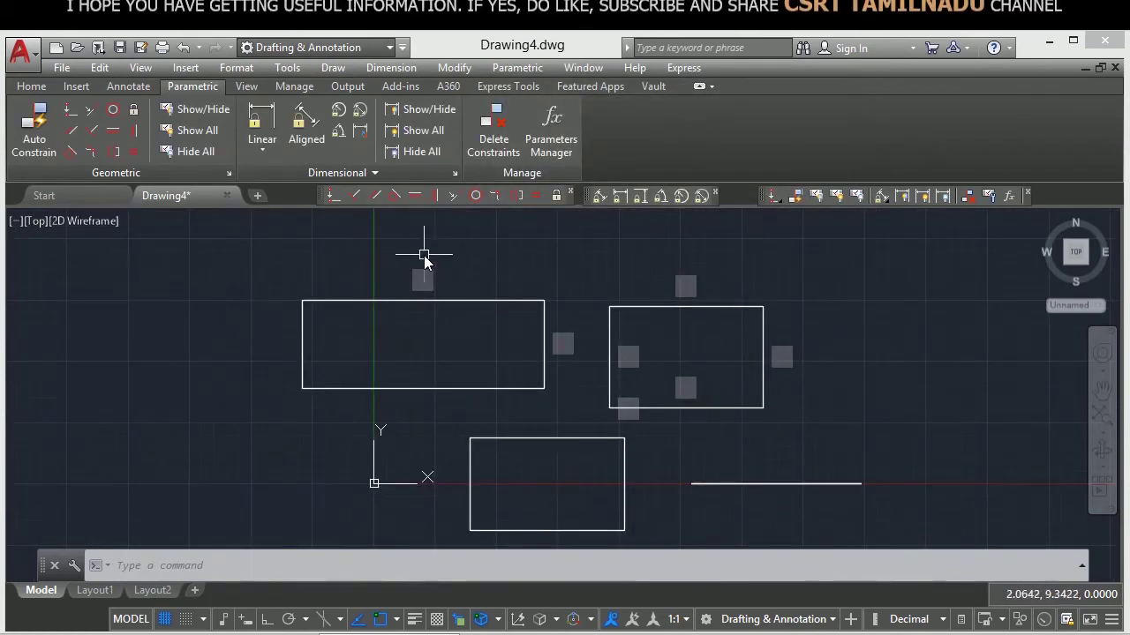
{"action": "left_click", "coordinate": [408, 203]}
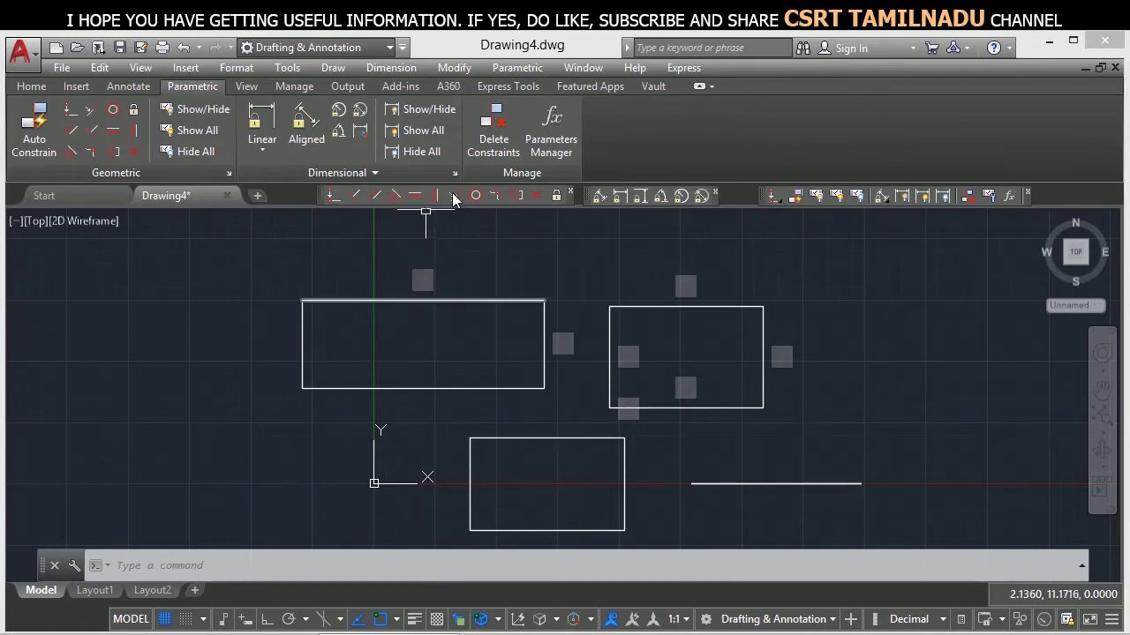
{"action": "left_click", "coordinate": [536, 196]}
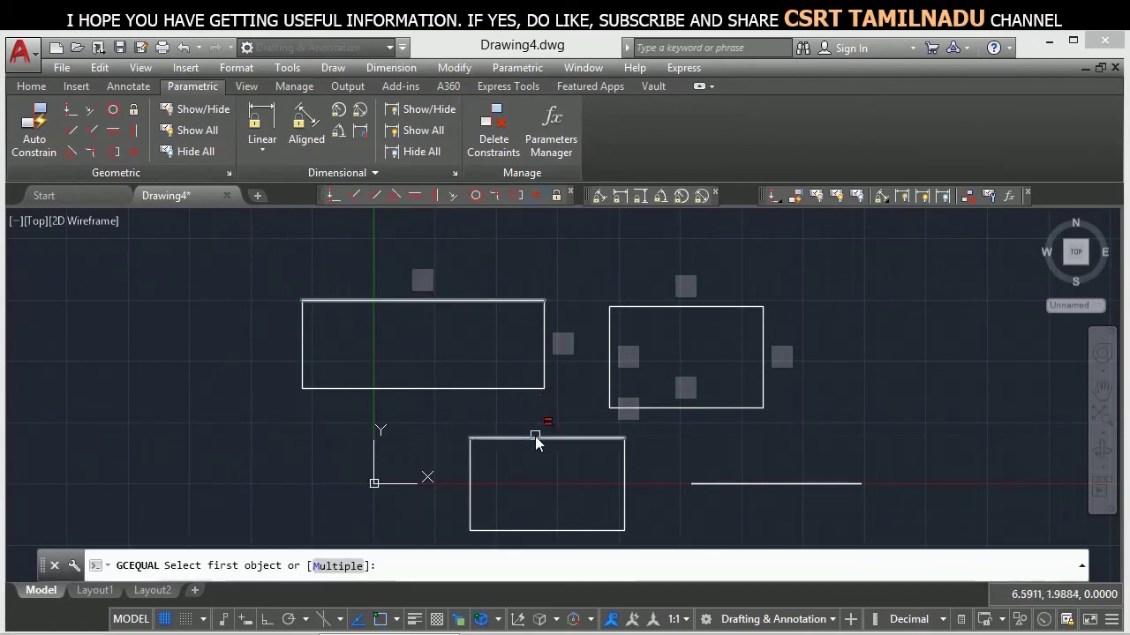
{"action": "left_click", "coordinate": [535, 438]}
{"action": "left_click", "coordinate": [525, 527]}
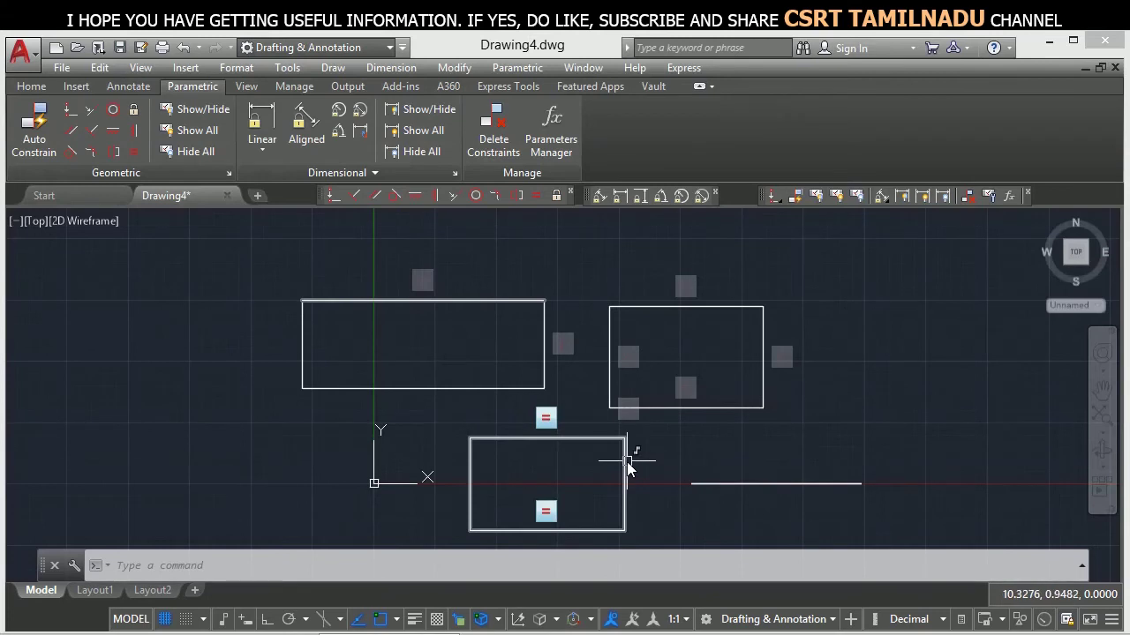
{"action": "key", "text": "Return"}
{"action": "key", "text": "Escape"}
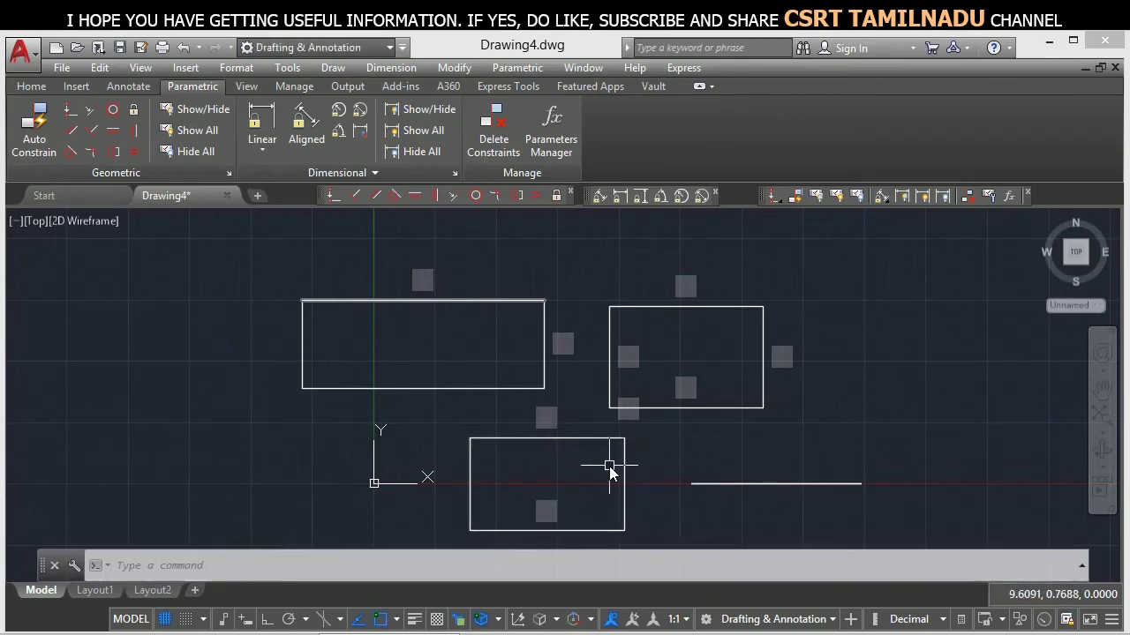
Step: Uncheck 'Show constraint bars after applying constraints' and reframe the drawing
{"action": "type", "text": "CONST"}
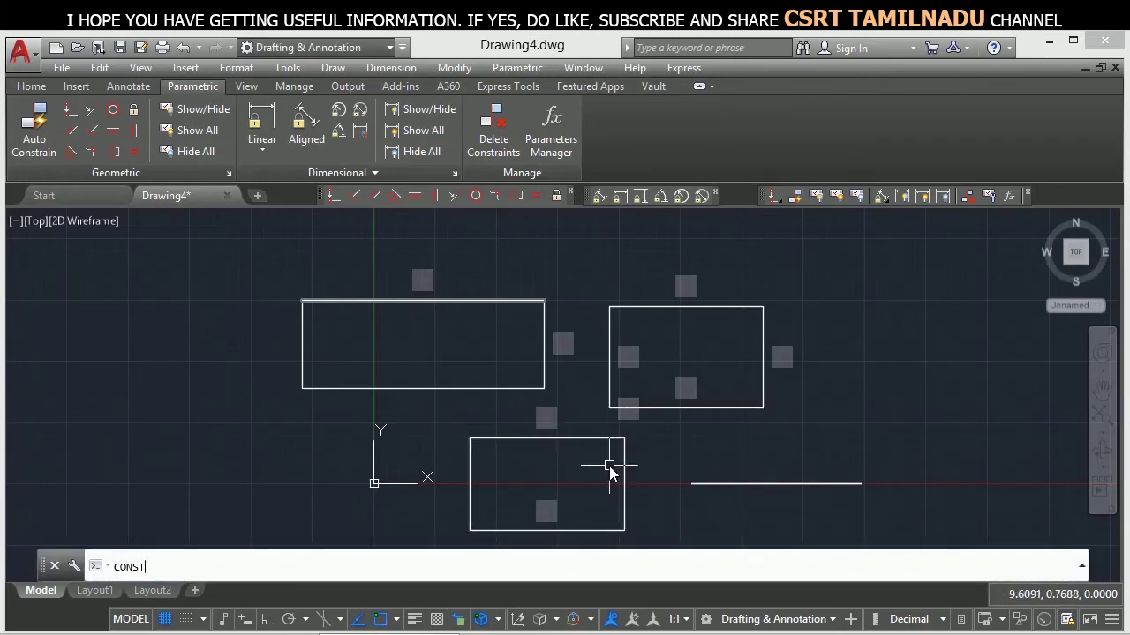
{"action": "type", "text": "RAINT"}
{"action": "key", "text": "Return"}
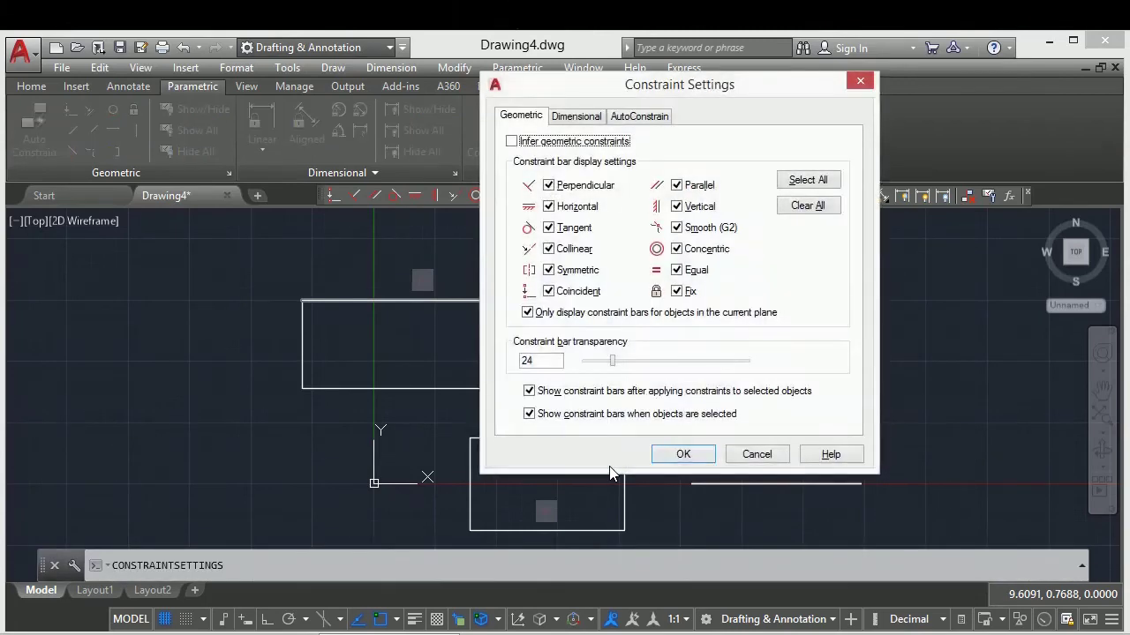
{"action": "left_click", "coordinate": [590, 396]}
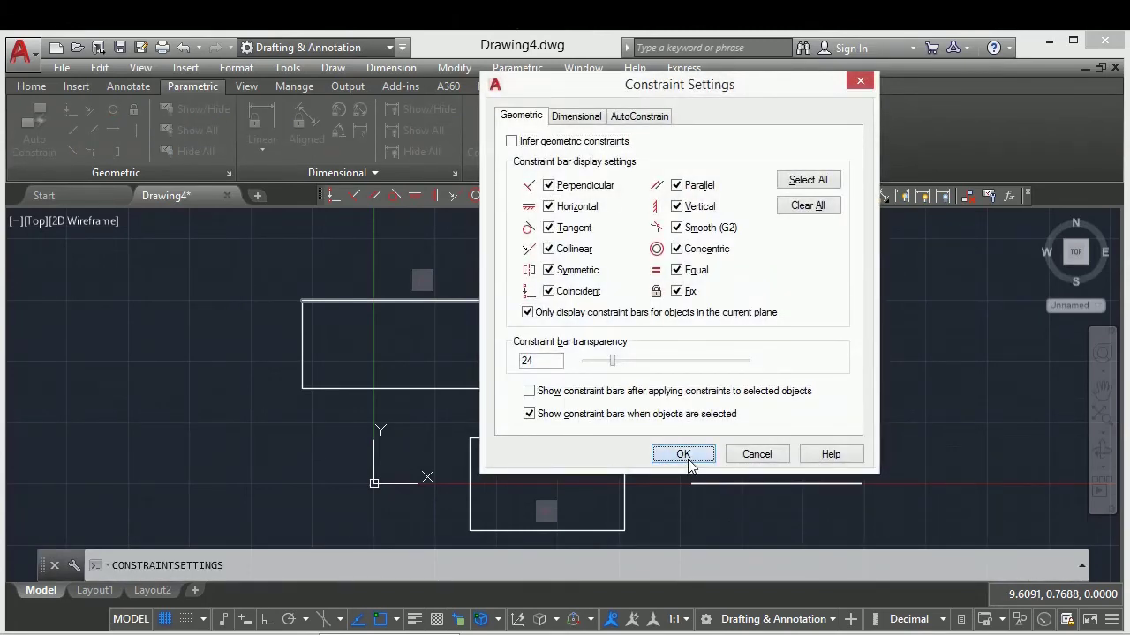
{"action": "left_click", "coordinate": [683, 454]}
{"action": "middle_click_drag", "start_coordinate": [610, 504], "coordinate": [661, 348]}
{"action": "scroll", "coordinate": [661, 348], "scroll_direction": "down", "scroll_amount": 2}
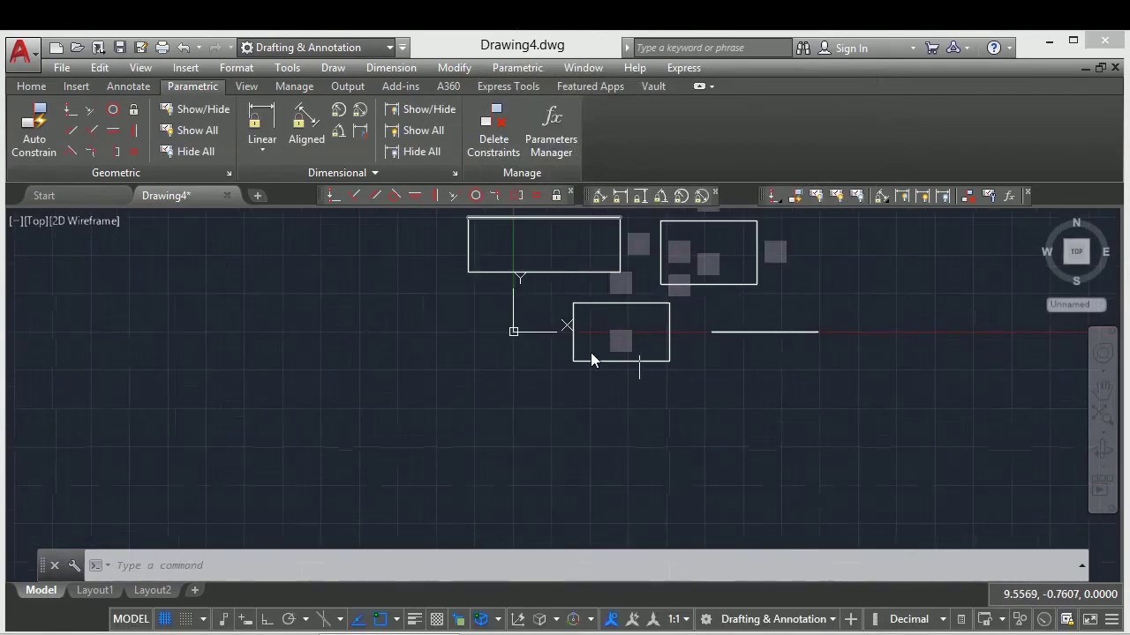
{"action": "middle_click_drag", "start_coordinate": [502, 238], "coordinate": [537, 424]}
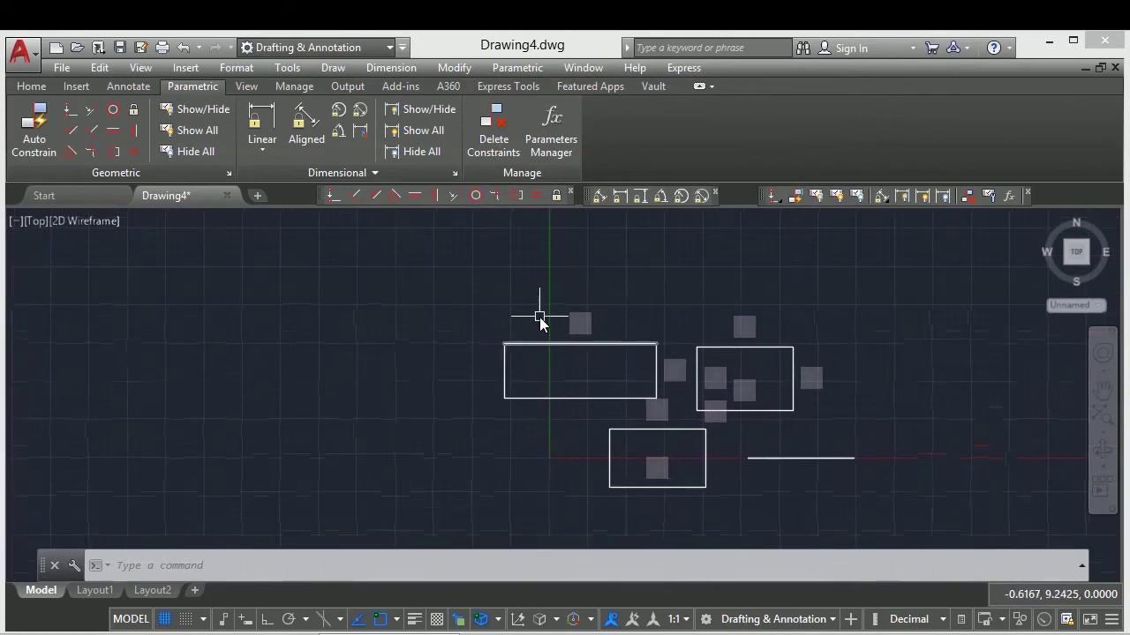
{"action": "scroll", "coordinate": [521, 353], "scroll_direction": "up", "scroll_amount": 2}
Step: Draw a new rectangle at the left of the drawing, cancelling a started vertical constraint
{"action": "type", "text": "rec"}
{"action": "key", "text": "Return"}
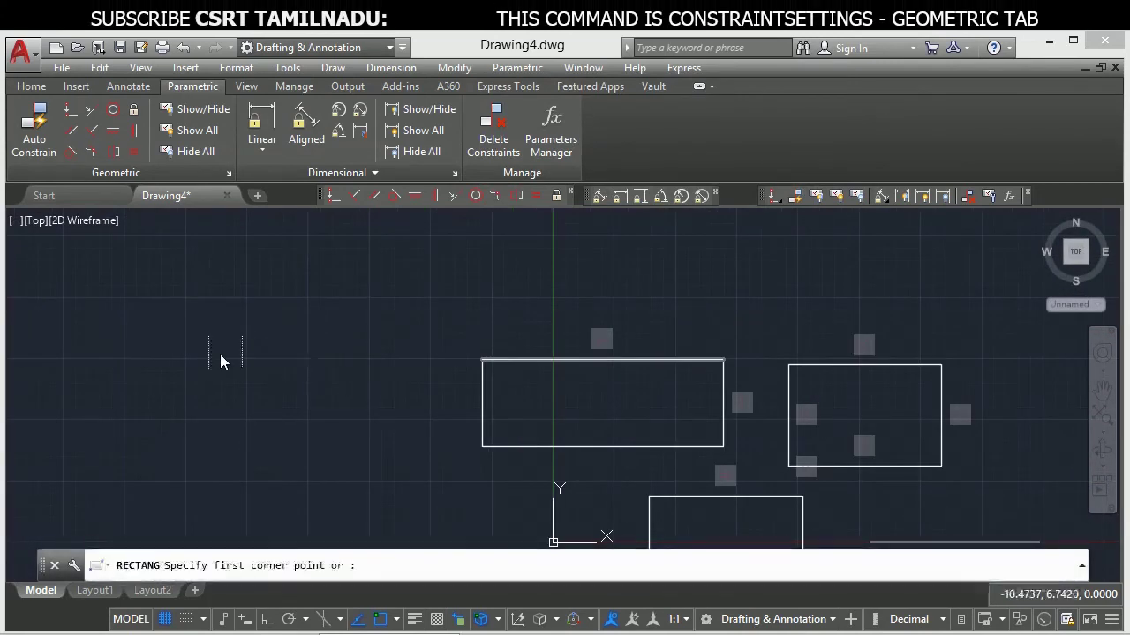
{"action": "left_click", "coordinate": [175, 354]}
{"action": "left_click", "coordinate": [385, 461]}
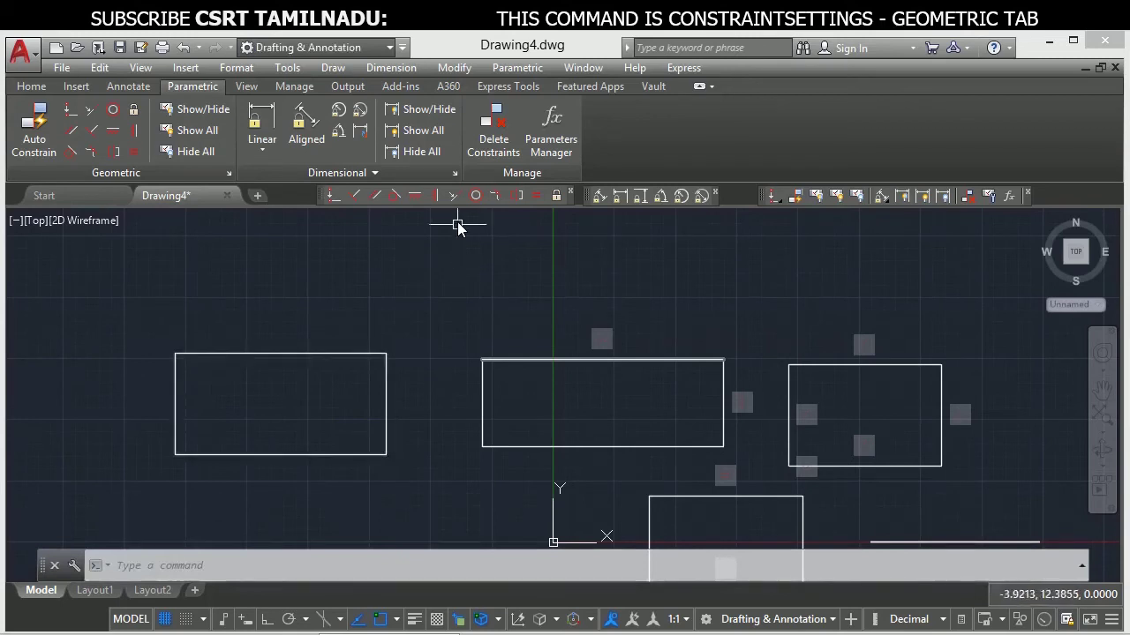
{"action": "left_click", "coordinate": [432, 195]}
{"action": "key", "text": "Escape"}
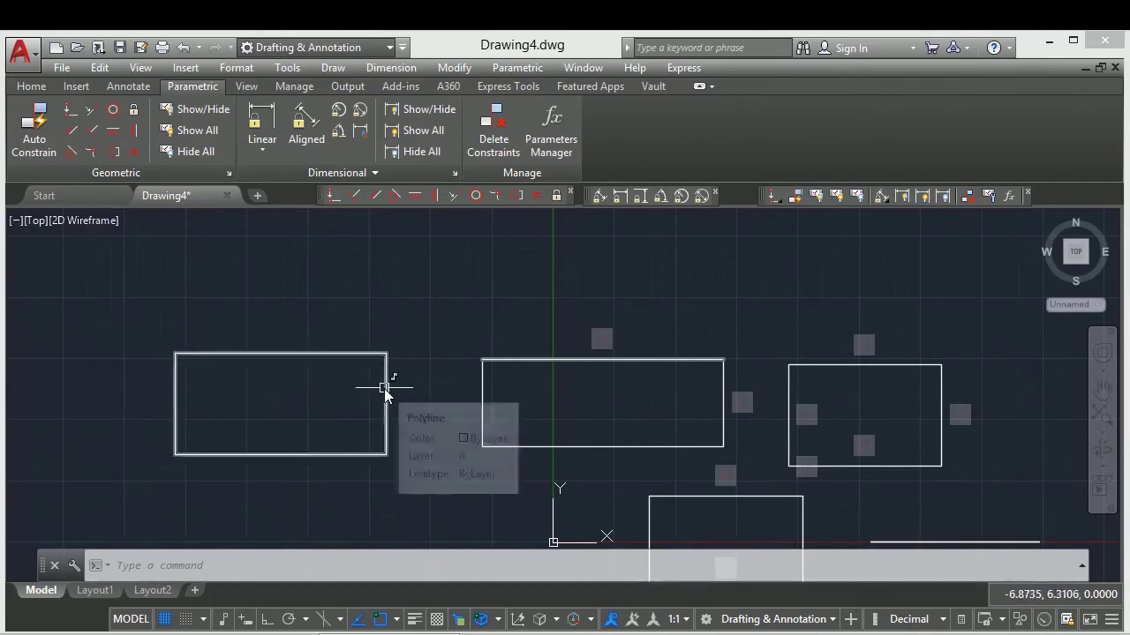
{"action": "type", "text": "co"}
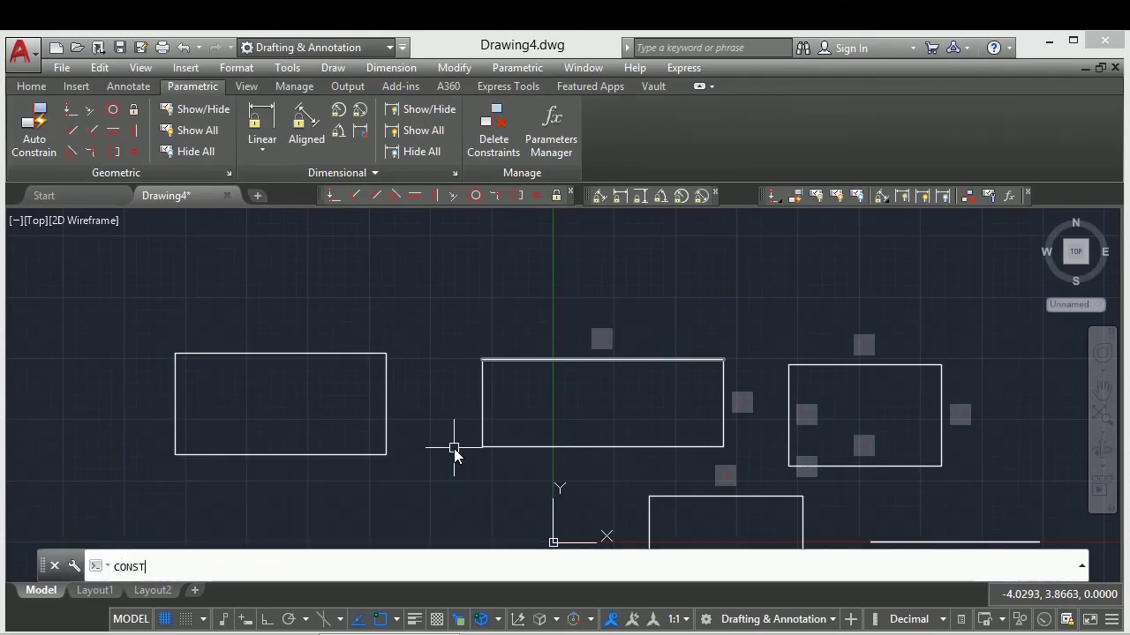
{"action": "type", "text": "SETTINGS"}
{"action": "key", "text": "Return"}
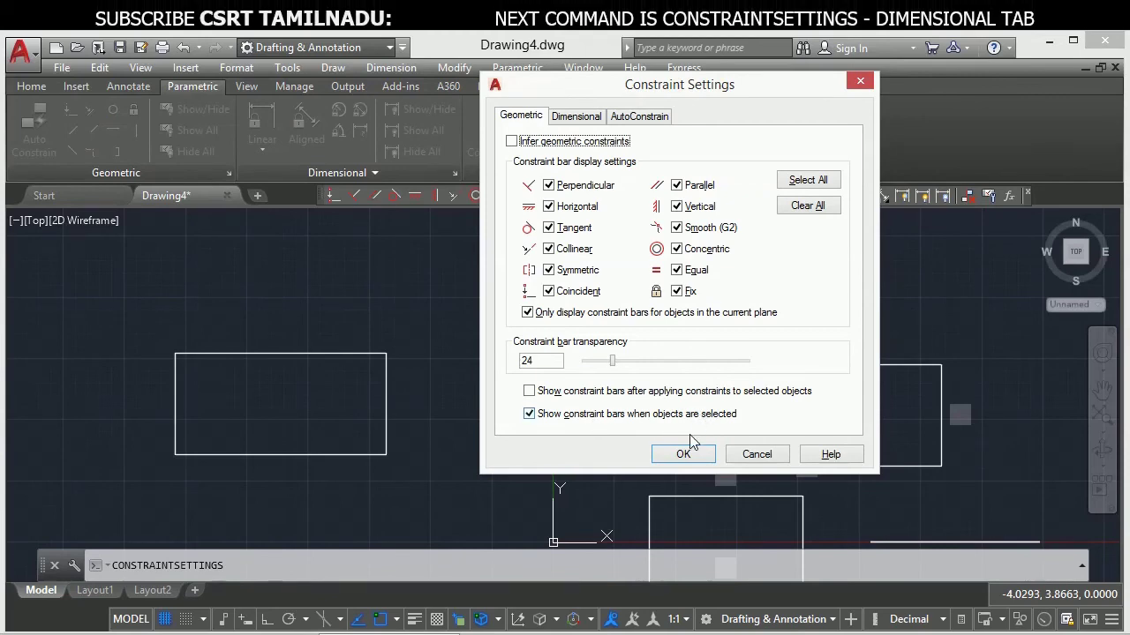
{"action": "left_click", "coordinate": [684, 454]}
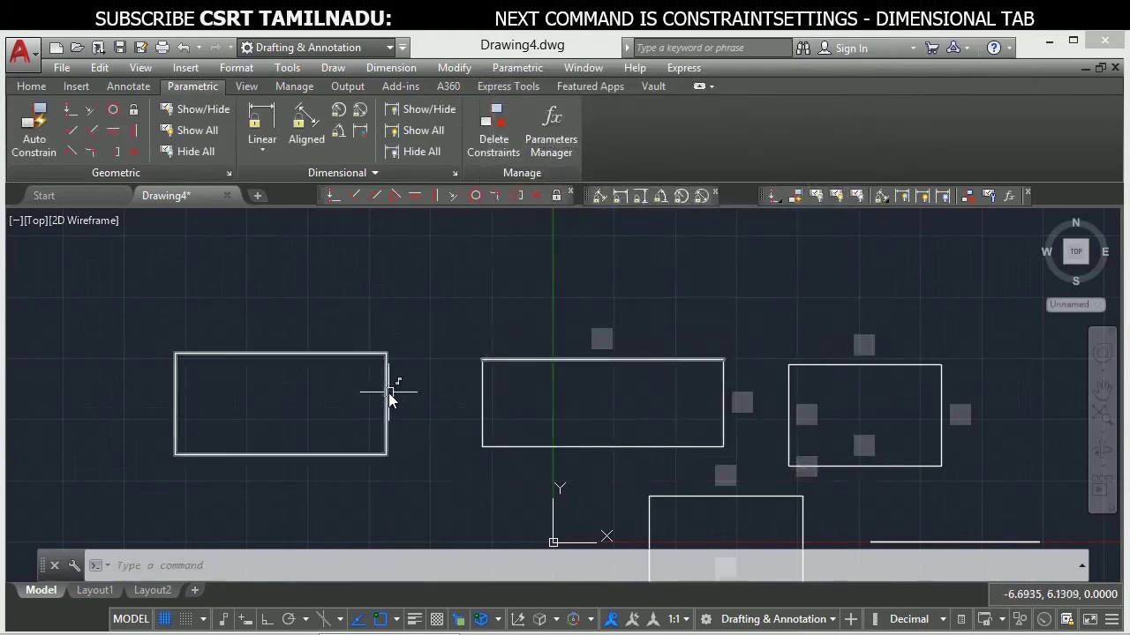
{"action": "left_click", "coordinate": [412, 400]}
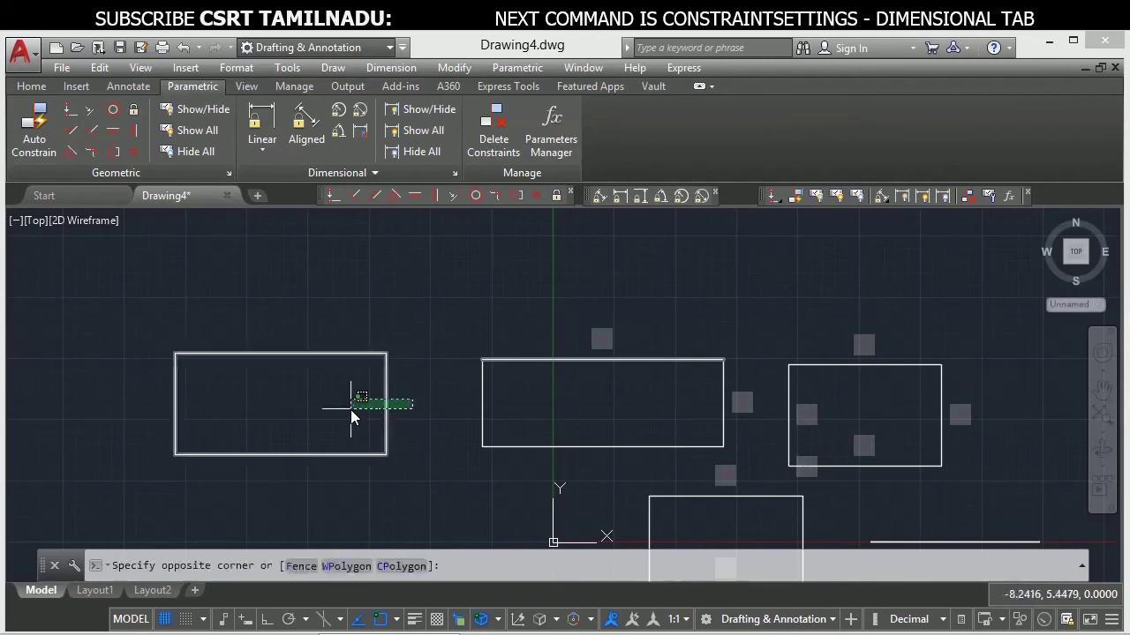
{"action": "left_click", "coordinate": [350, 409]}
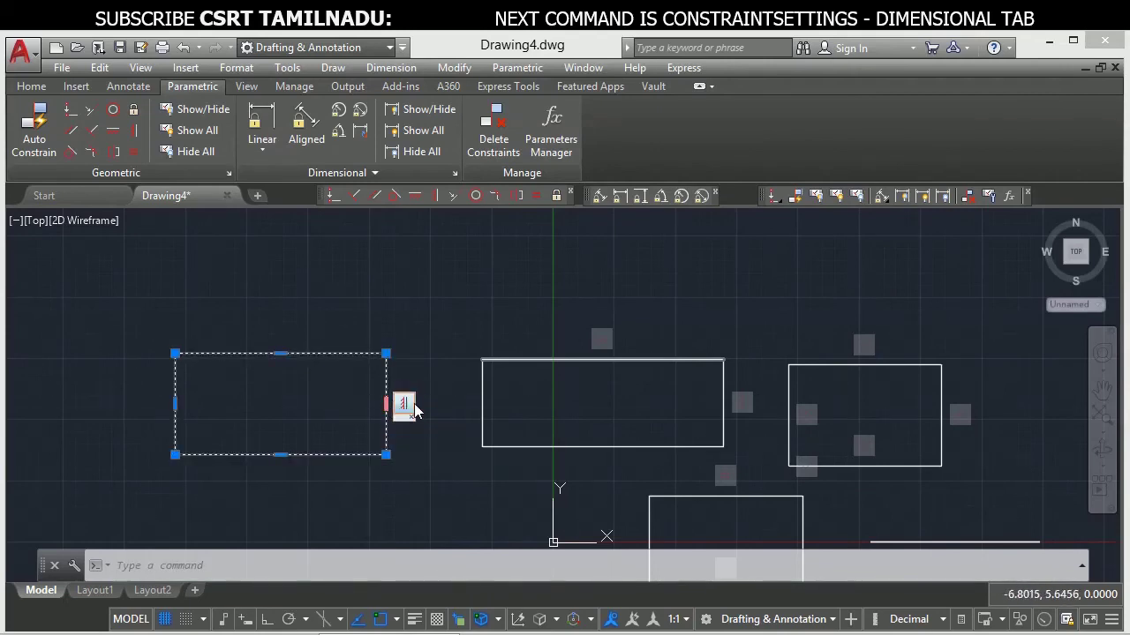
{"action": "key", "text": "Escape"}
{"action": "type", "text": "CSETTINGS"}
{"action": "key", "text": "Return"}
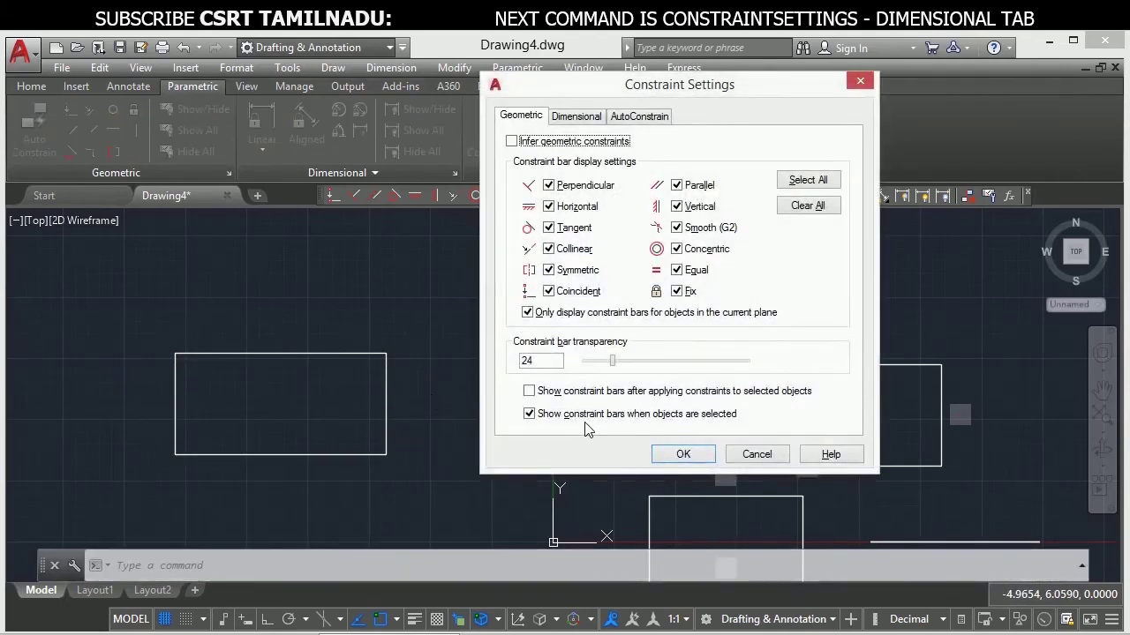
{"action": "left_click", "coordinate": [683, 453]}
{"action": "left_click", "coordinate": [417, 399]}
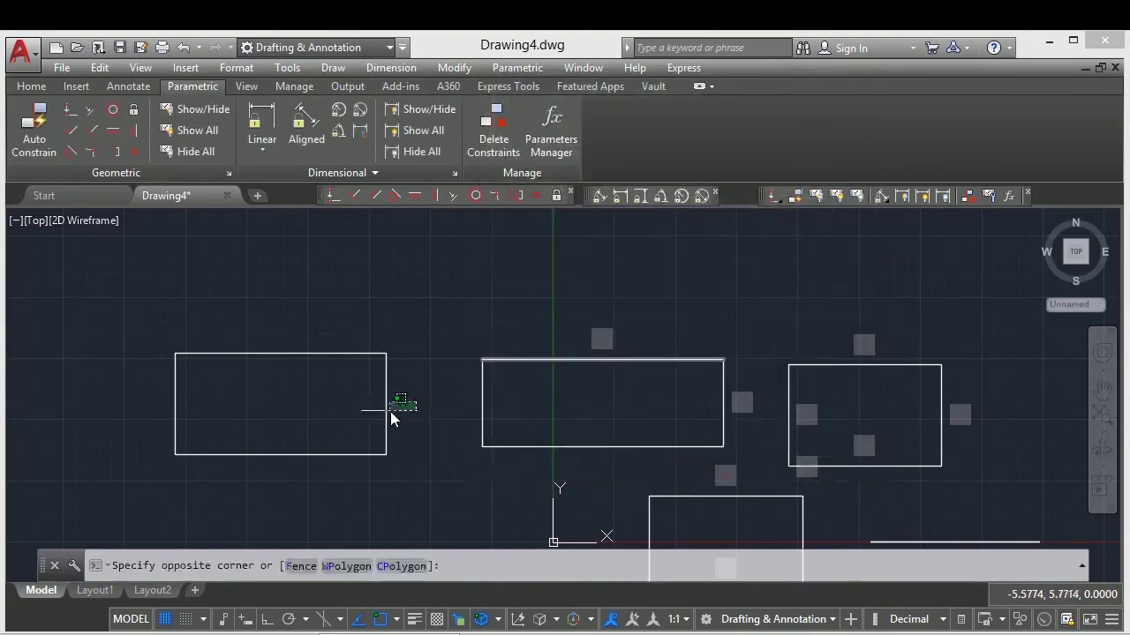
{"action": "left_click", "coordinate": [381, 417]}
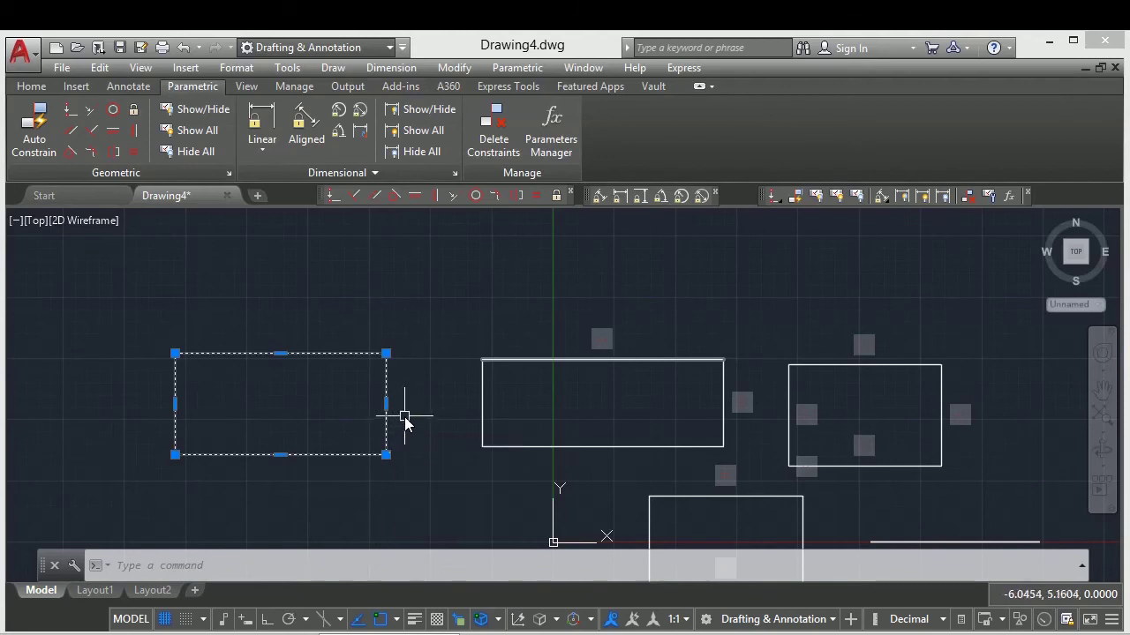
{"action": "key", "text": "Escape"}
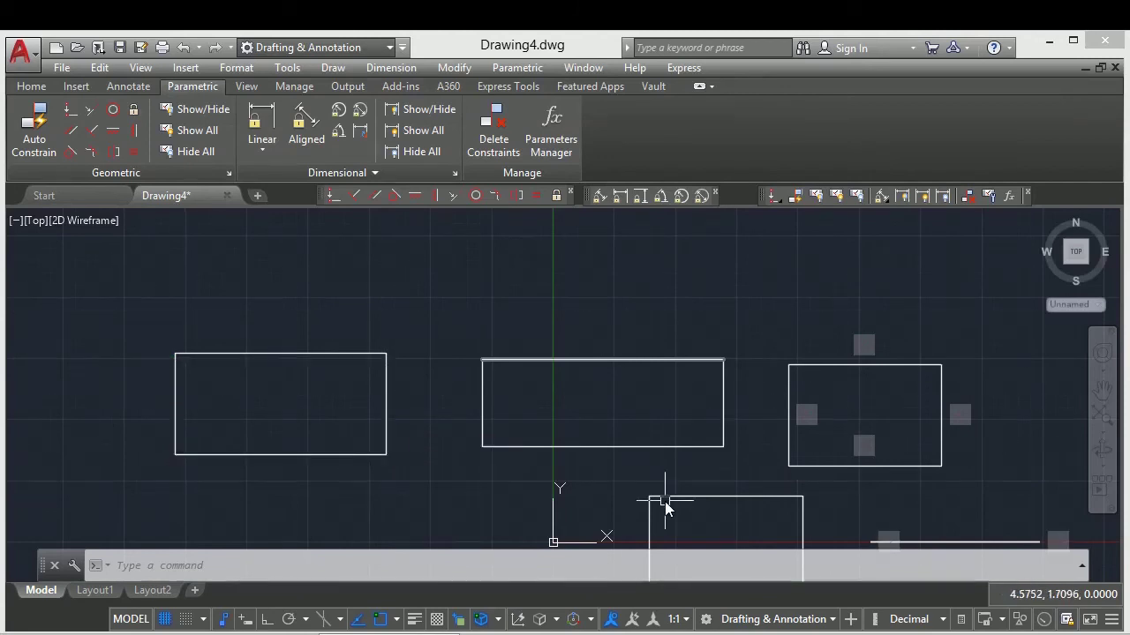